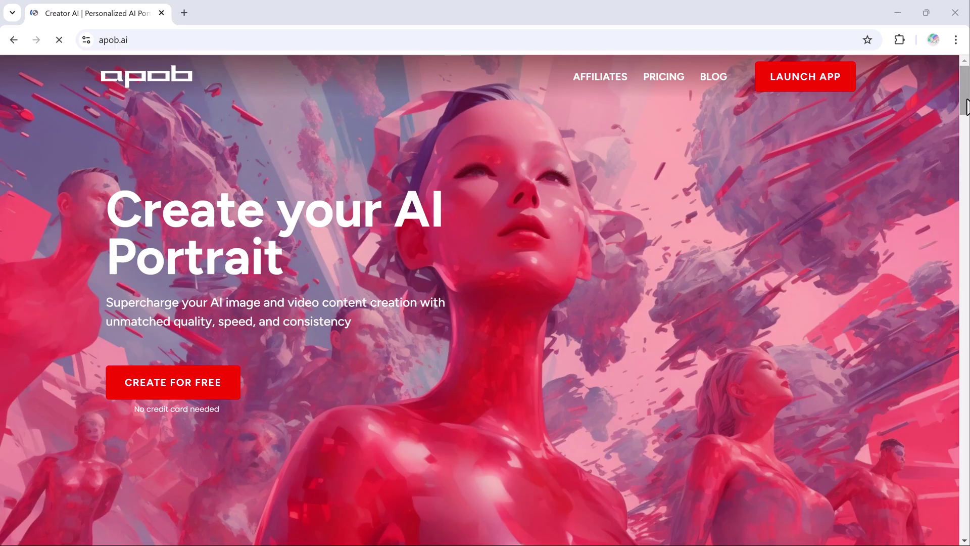
- Scroll the apob.ai homepage down to the Complete set generation options under 'Explore unlimited possibilities'
left_click_drag(966, 106, 965, 151)
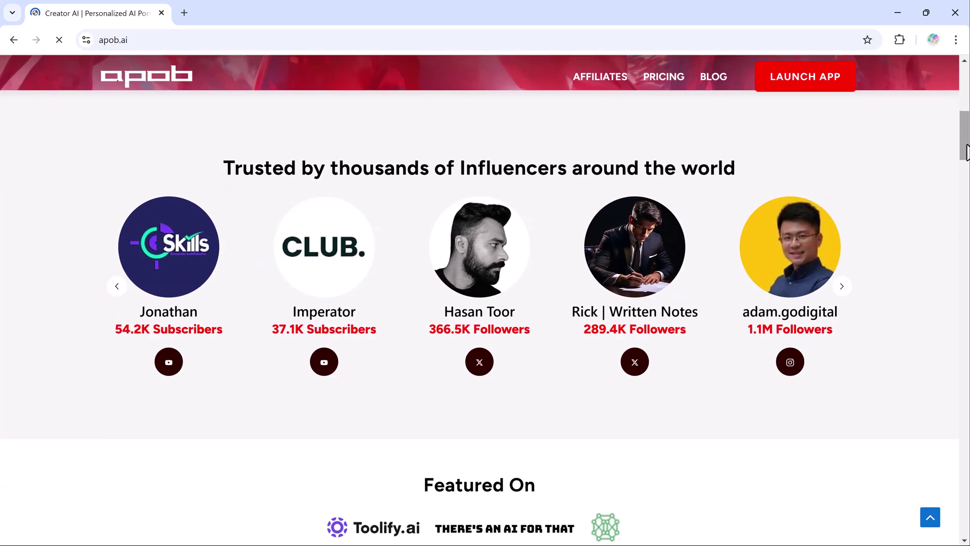
left_click_drag(965, 152, 965, 192)
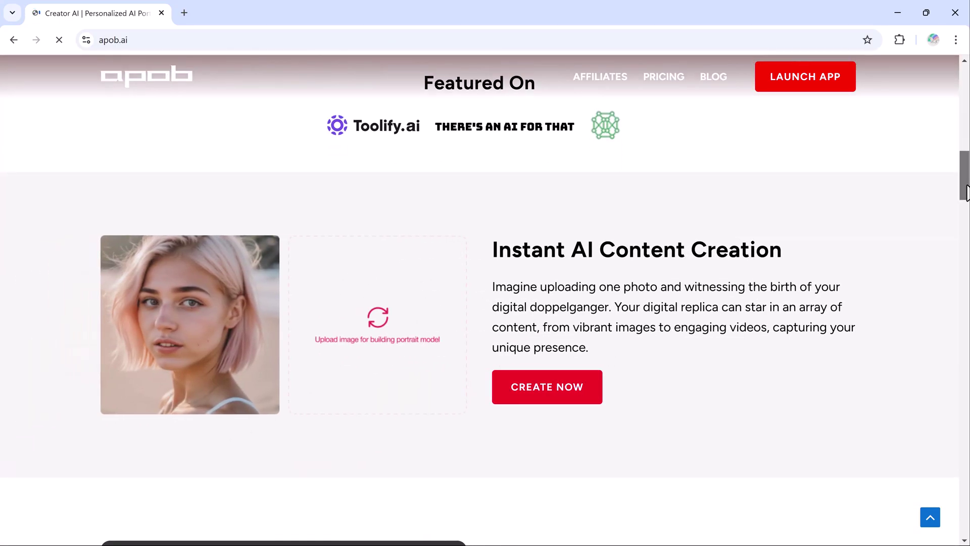
left_click_drag(966, 191, 965, 233)
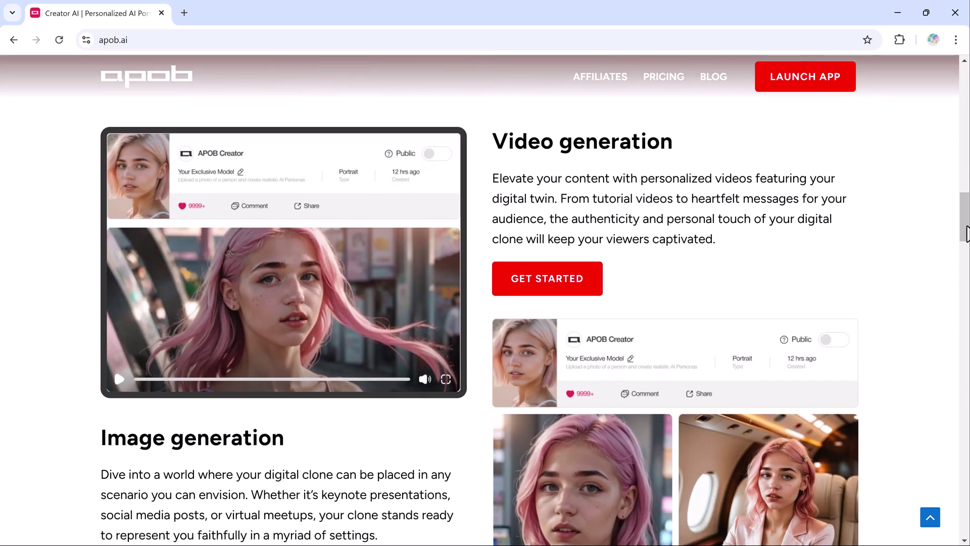
left_click_drag(965, 234, 965, 312)
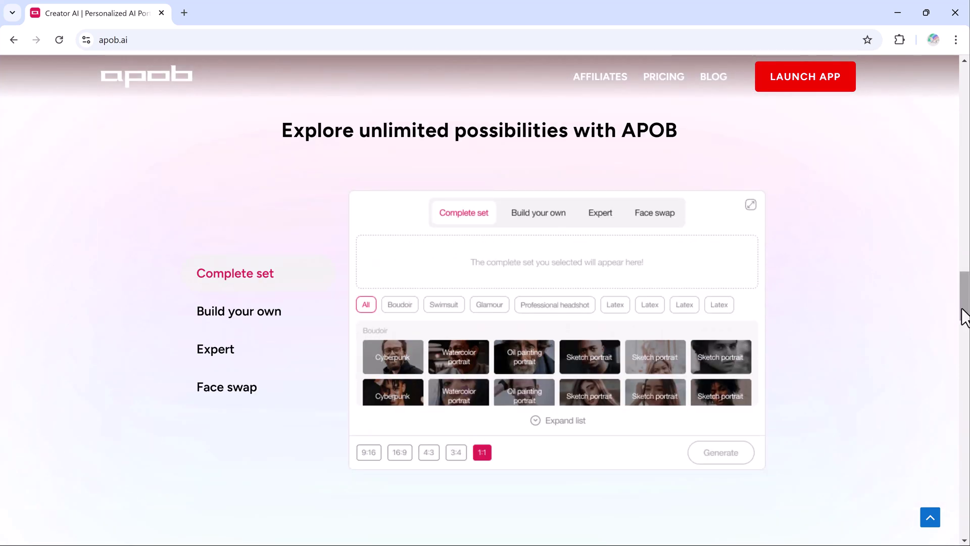
- Preview the Build your own, Expert and Face swap demos, then return to the page top
left_click(251, 316)
left_click(253, 356)
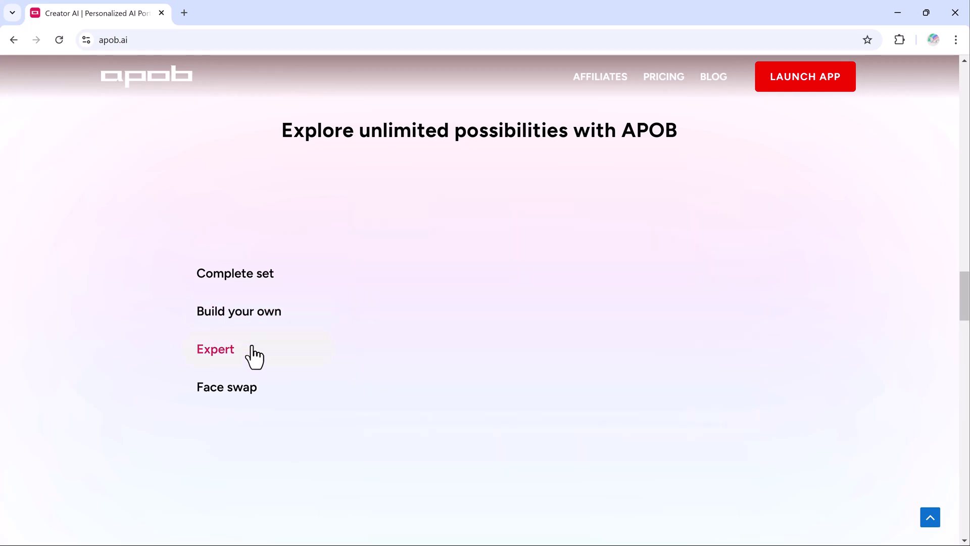
left_click(246, 395)
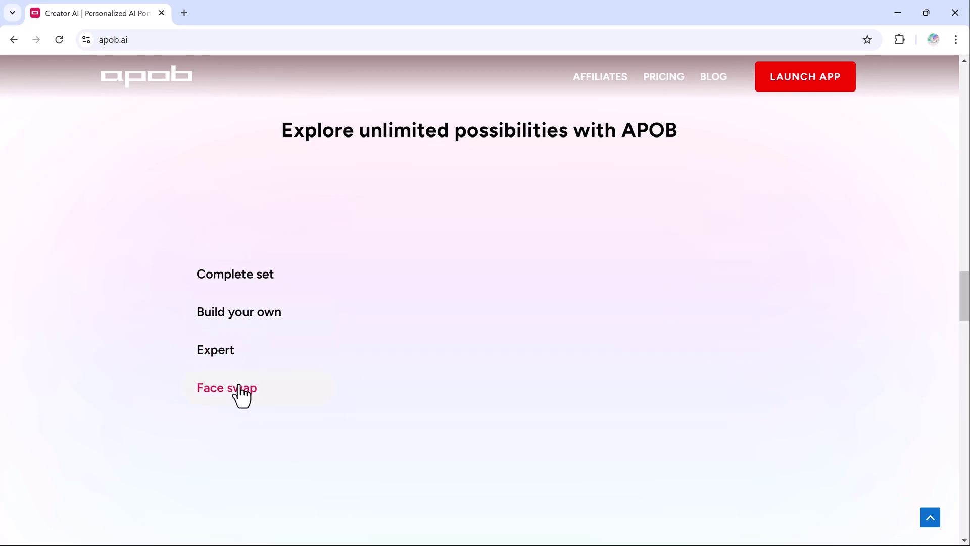
scroll(957, 277, "down", 5)
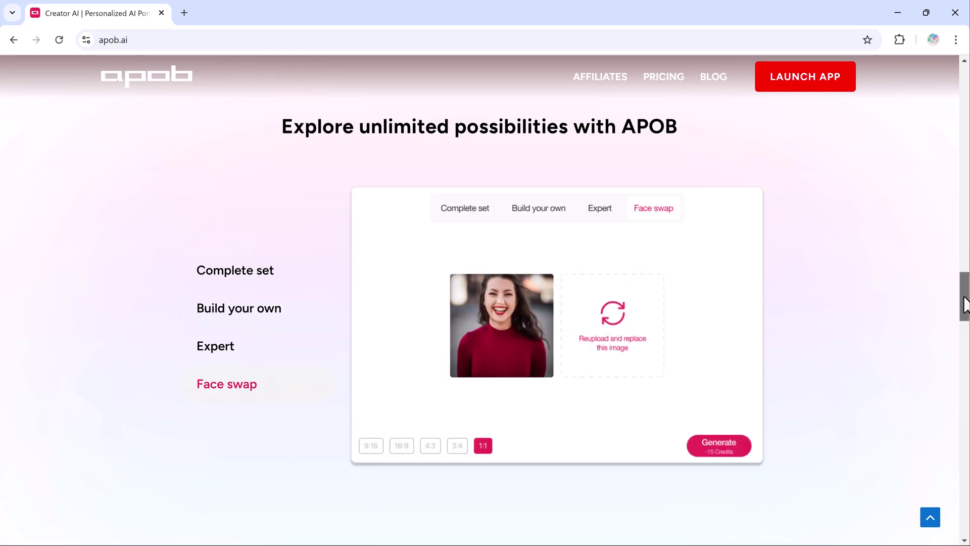
left_click_drag(964, 334, 967, 79)
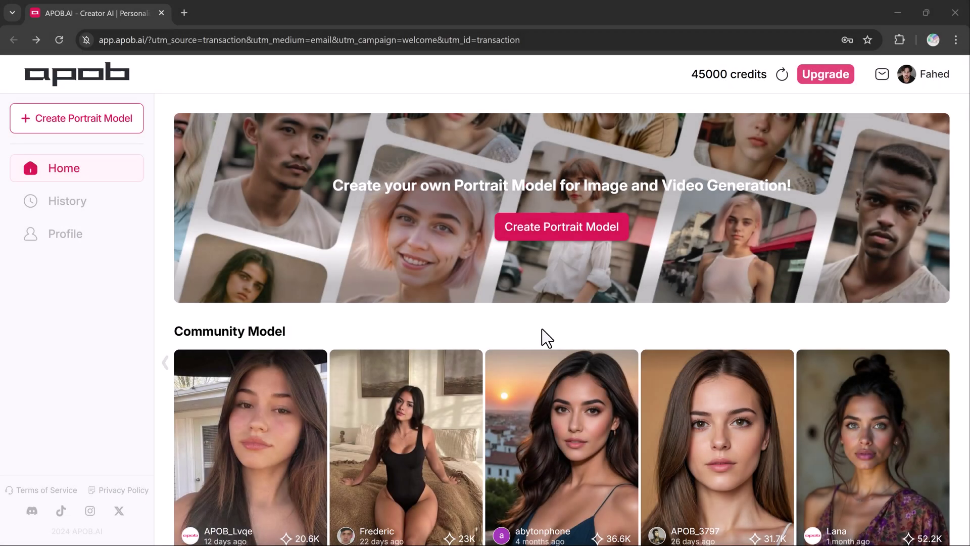
- Start creating a new portrait model from the app home
left_click(571, 227)
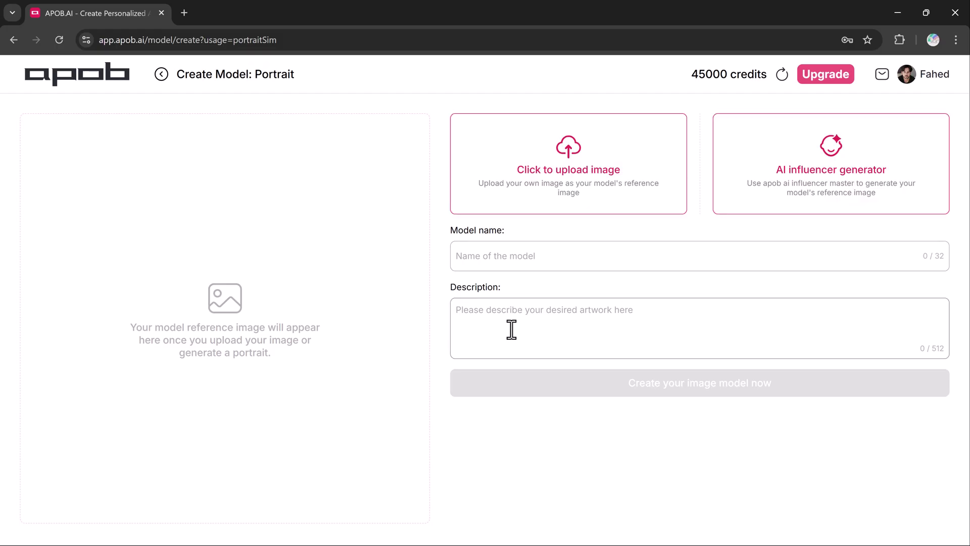
- Upload 777.jpg as the model's reference photo and save it
left_click(577, 177)
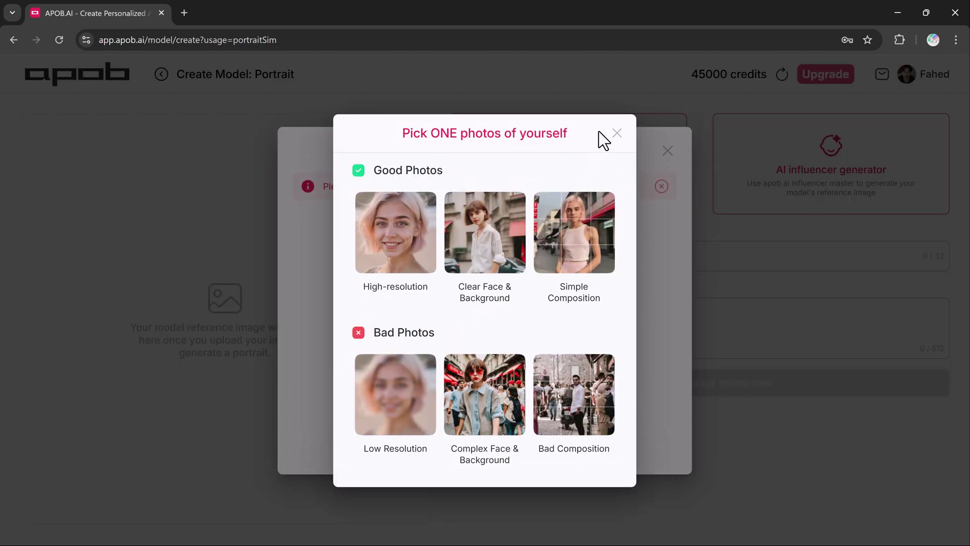
left_click(617, 132)
left_click(485, 305)
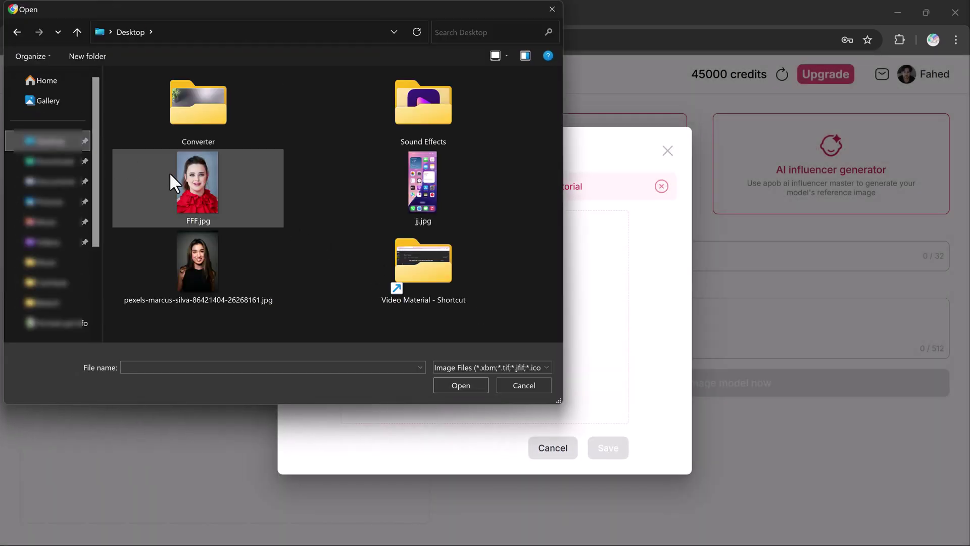
double_click(172, 176)
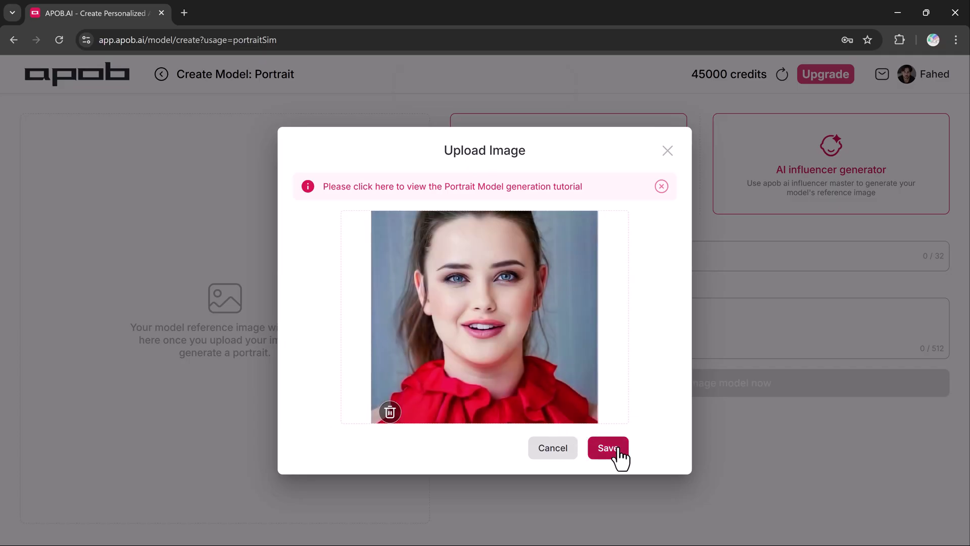
left_click(608, 448)
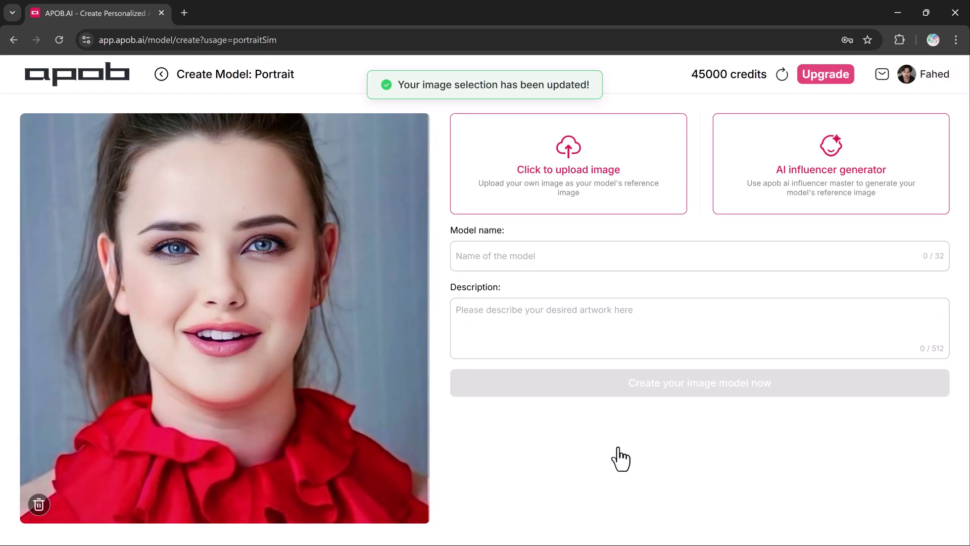
- Name the portrait model Julie and create it
left_click(530, 262)
type("Julie")
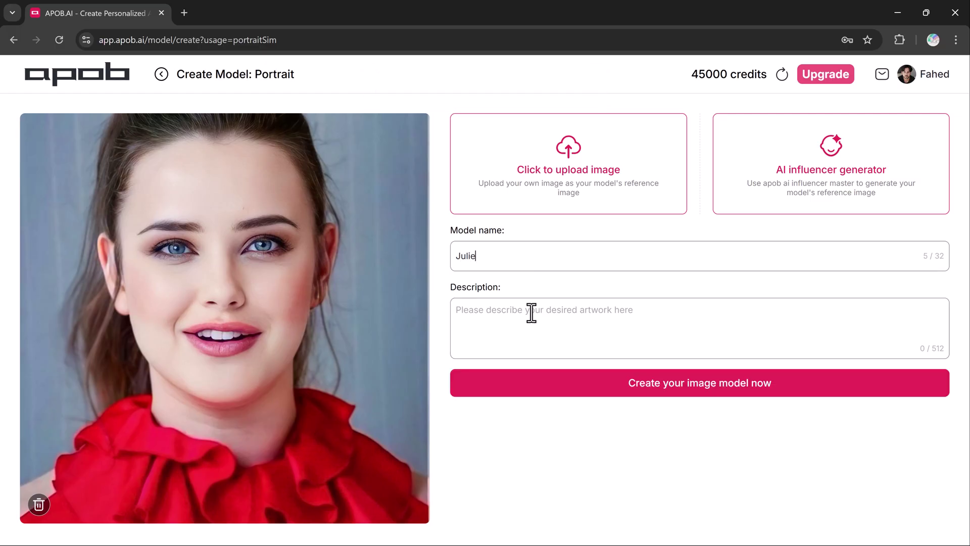
left_click(530, 315)
left_click(568, 388)
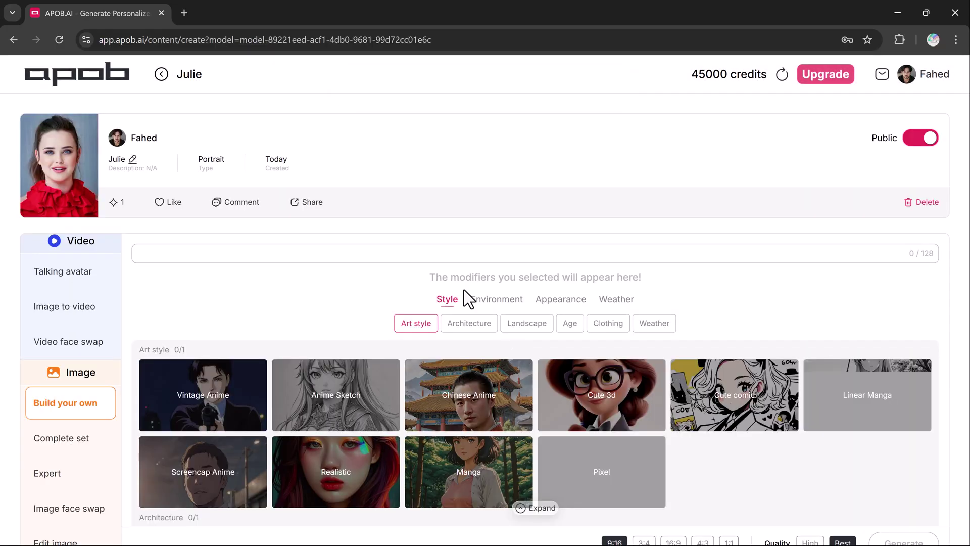
- Toggle Julie's model private and back to public, then pick the Realistic art style
left_click(917, 140)
left_click(915, 142)
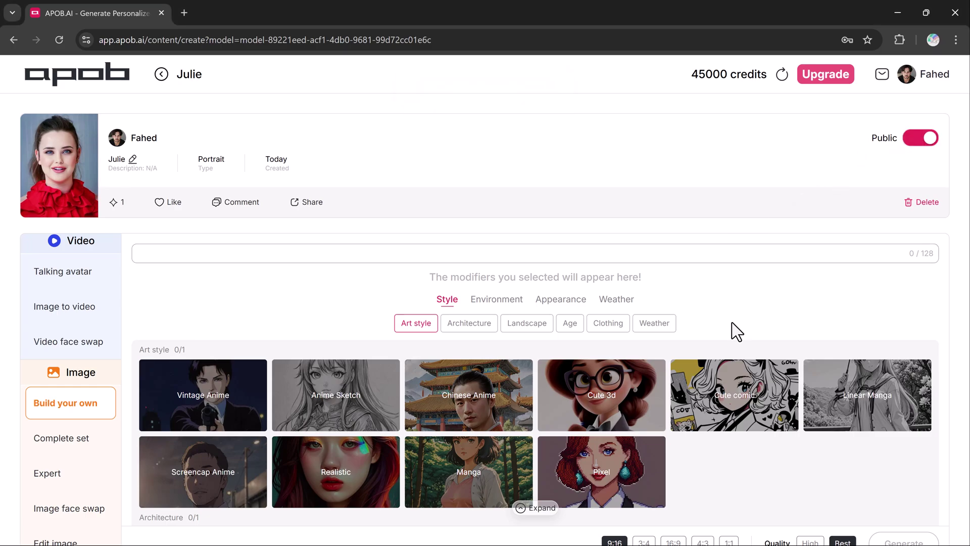
scroll(769, 415, "down", 1)
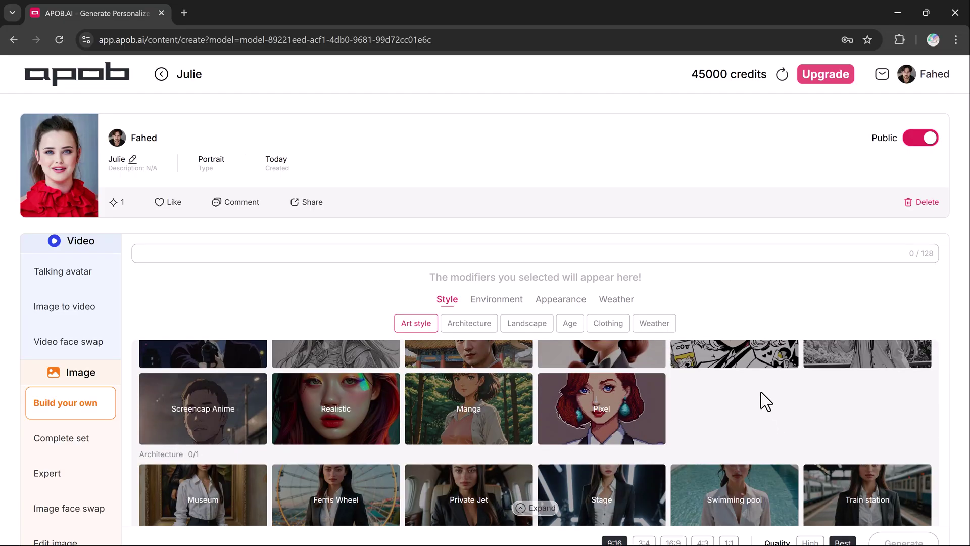
scroll(754, 395, "up", 1)
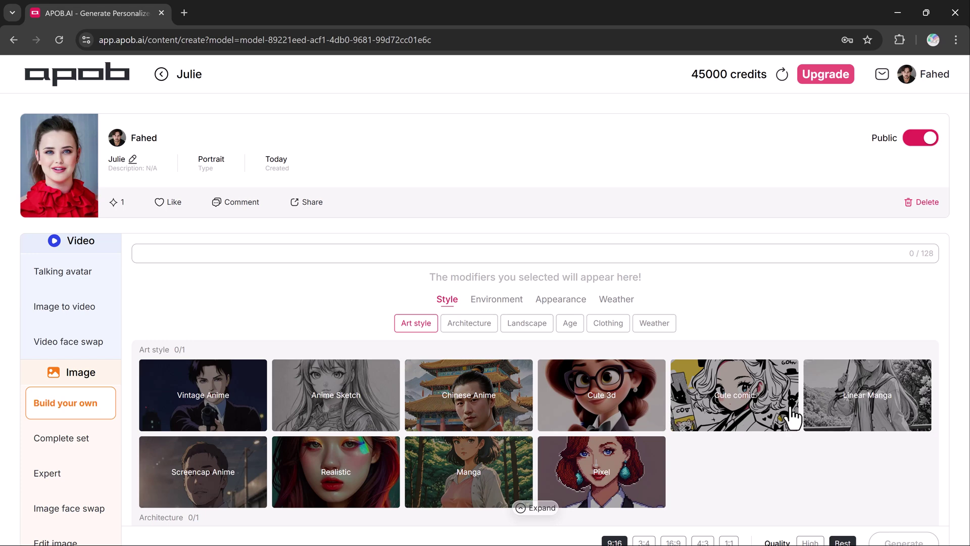
left_click(333, 462)
scroll(314, 422, "down", 1)
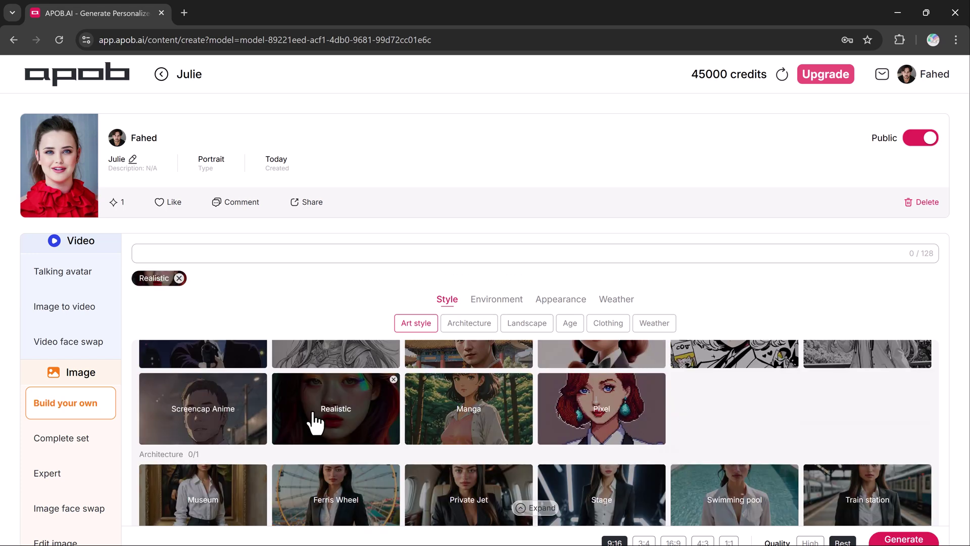
scroll(310, 417, "down", 1)
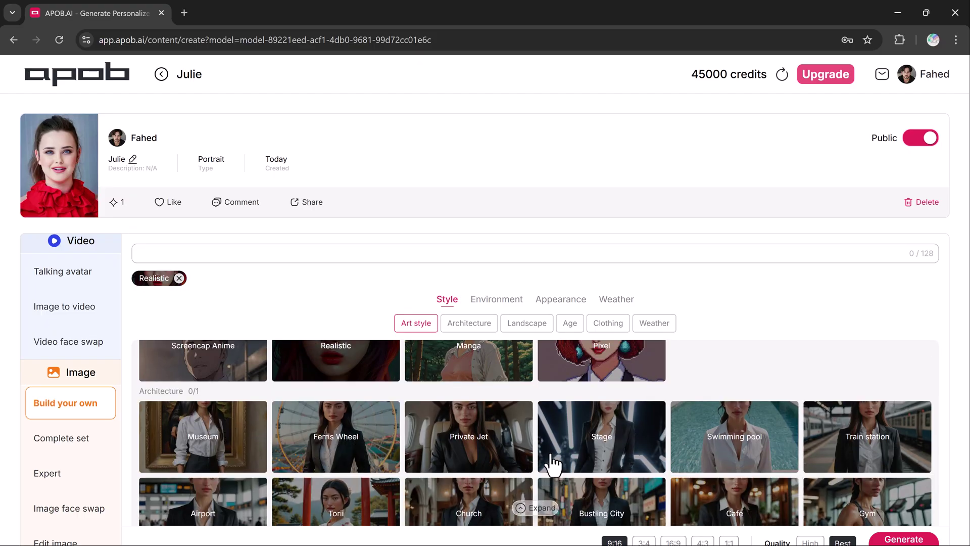
scroll(800, 455, "down", 1)
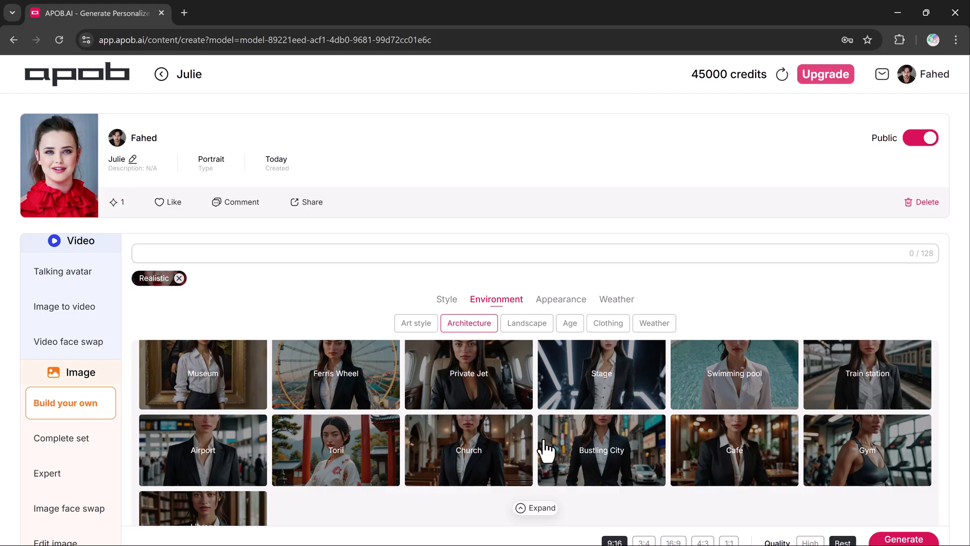
- Add the Cafe setting, Onsen landscape and Middle age tags
left_click(702, 449)
scroll(637, 450, "down", 3)
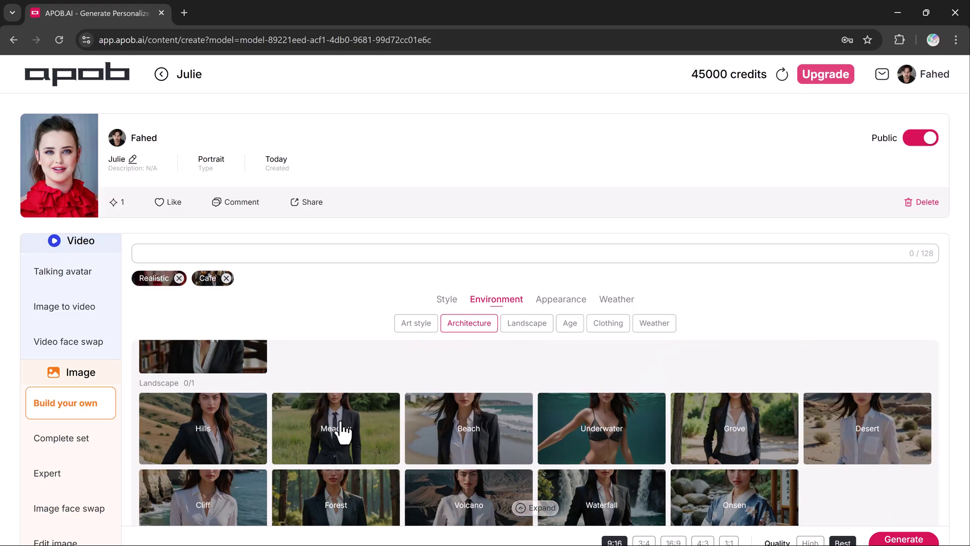
scroll(341, 431, "down", 1)
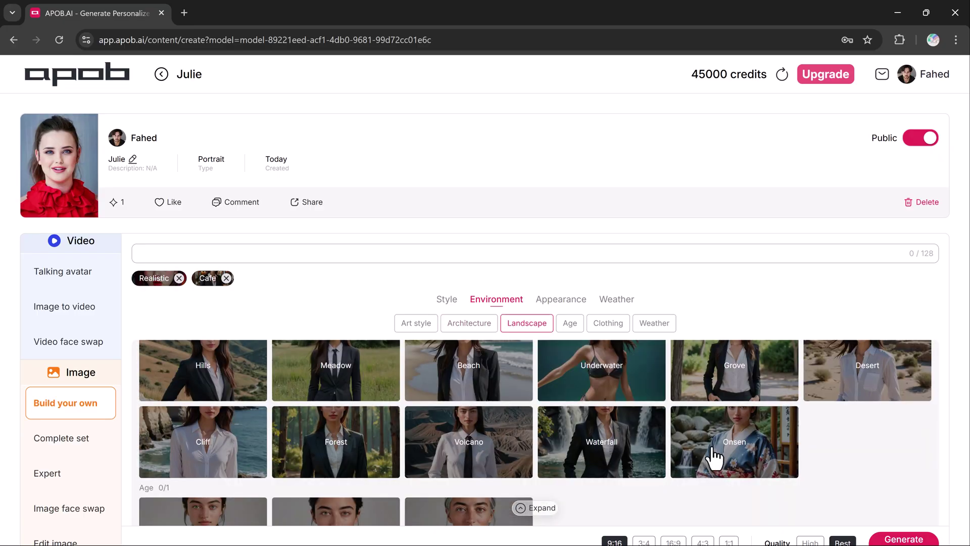
left_click(721, 457)
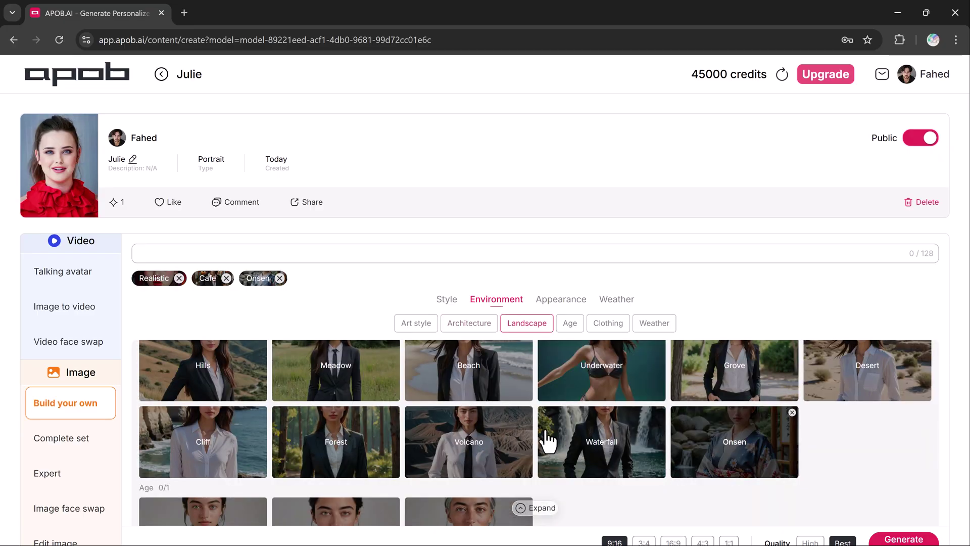
scroll(545, 443, "down", 1)
scroll(548, 442, "down", 1)
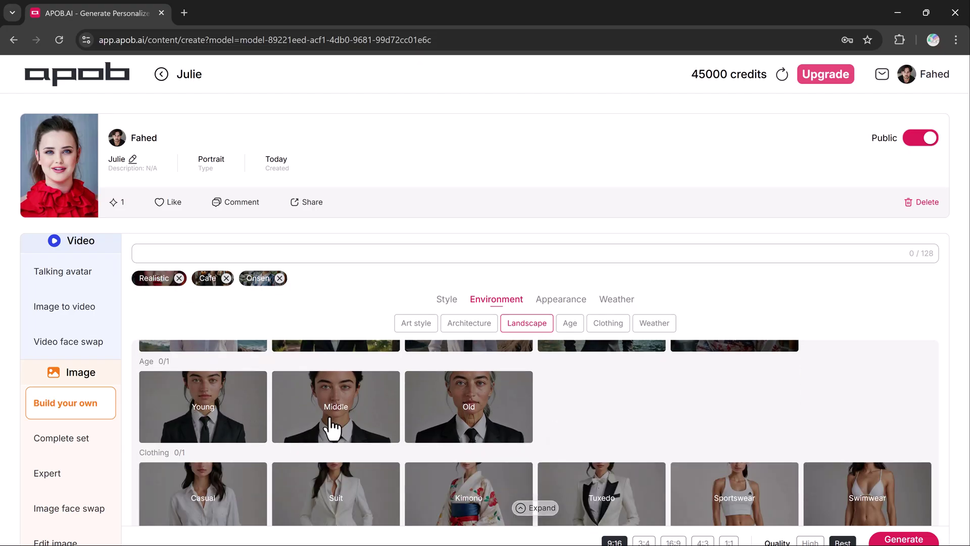
left_click(397, 420)
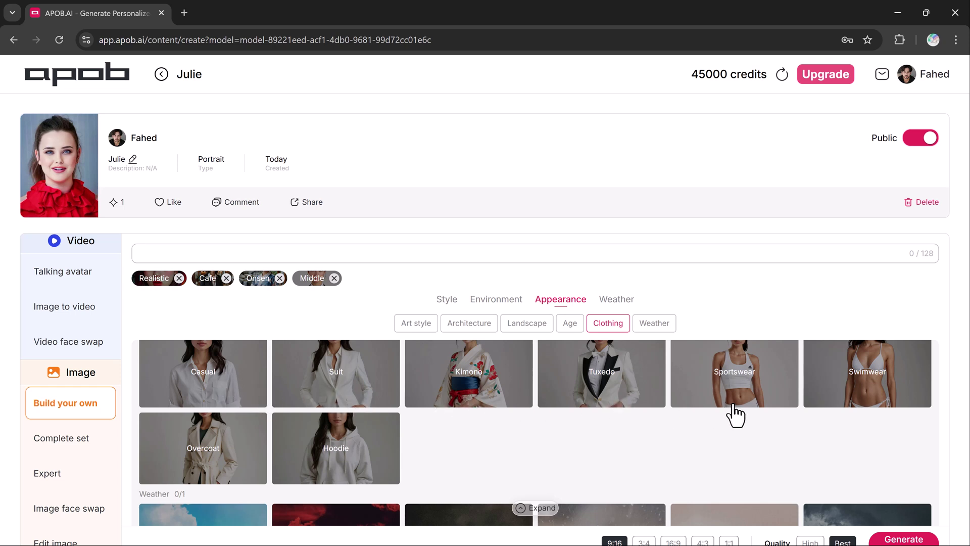
- Add Overcoat clothing and Sunny day weather
left_click(223, 460)
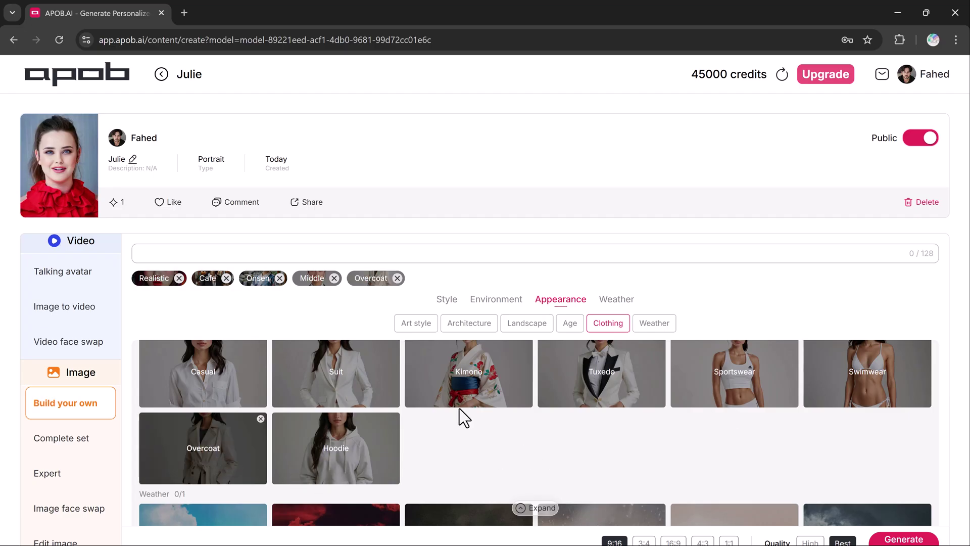
scroll(458, 406, "down", 3)
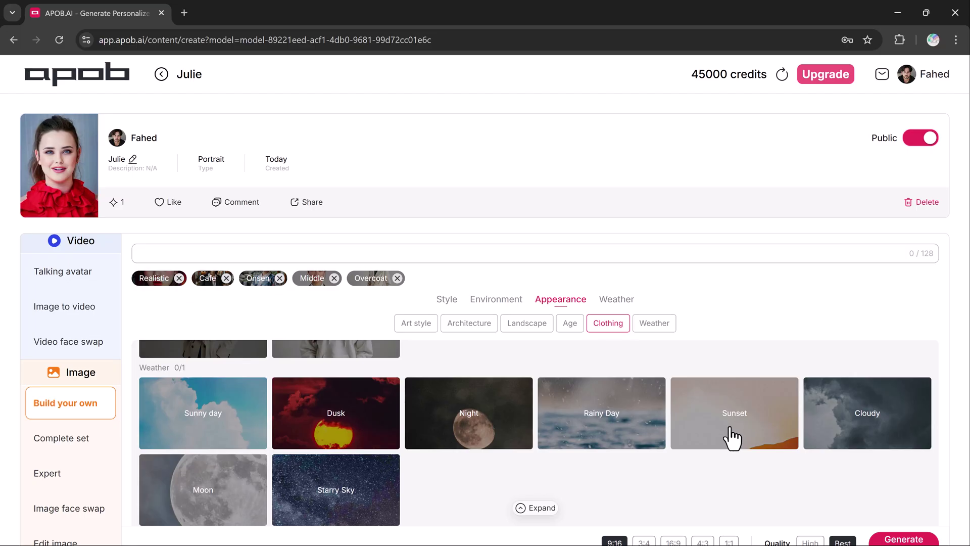
left_click(201, 411)
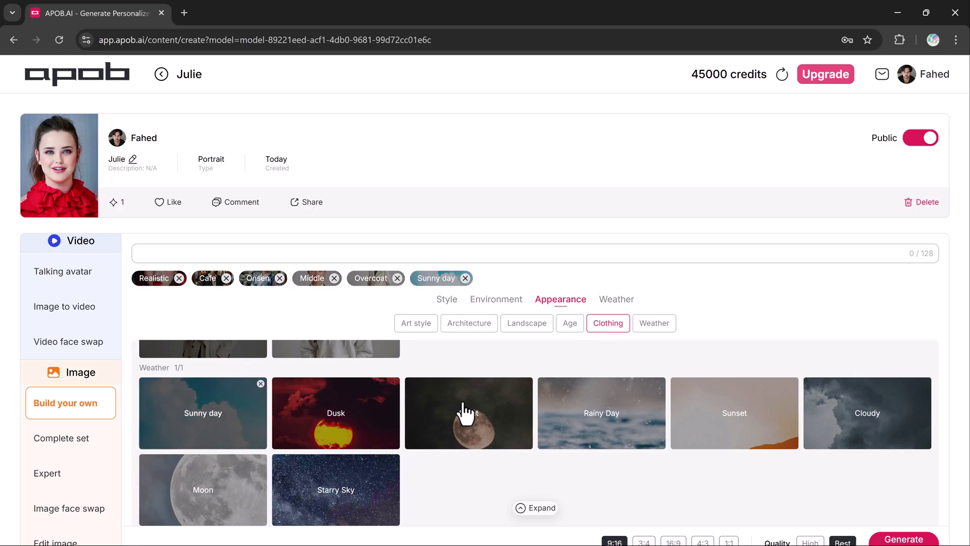
- Generate portraits from the six tags at a 4:3 aspect ratio
scroll(730, 426, "down", 2)
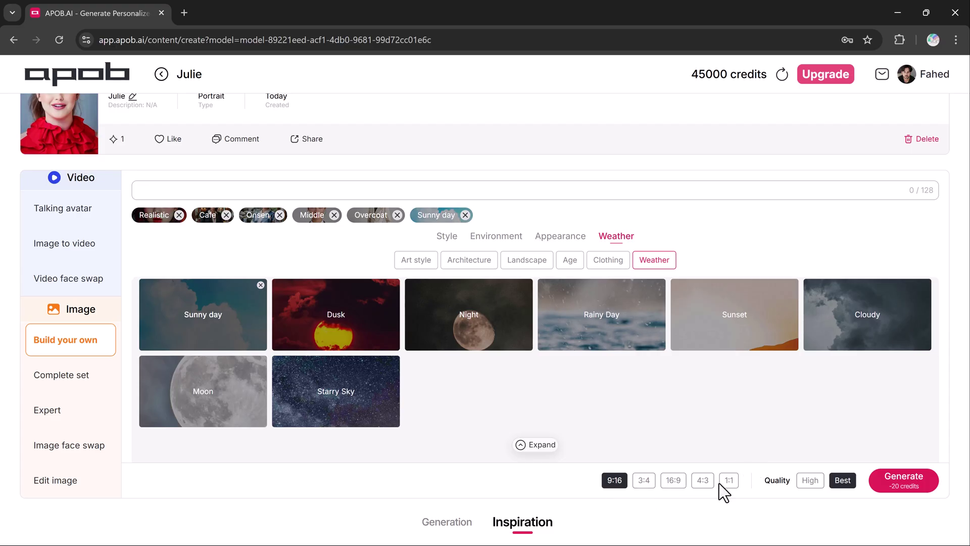
left_click(695, 486)
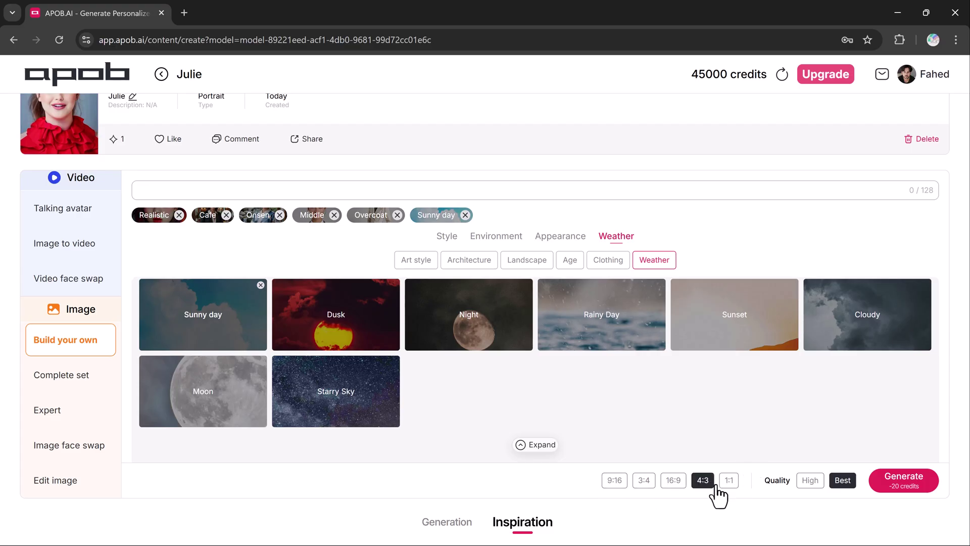
left_click(885, 488)
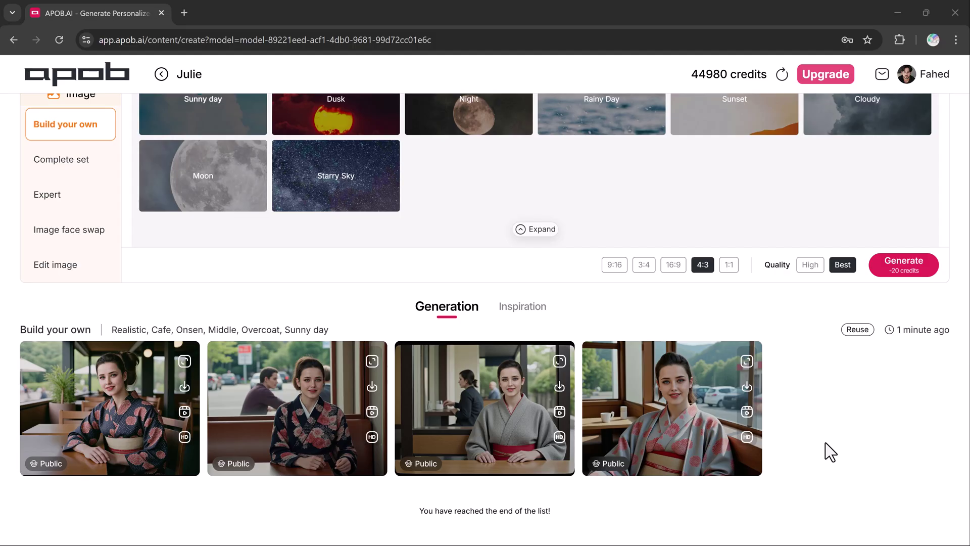
- View the first and grey-kimono portraits enlarged, then close each
left_click(184, 361)
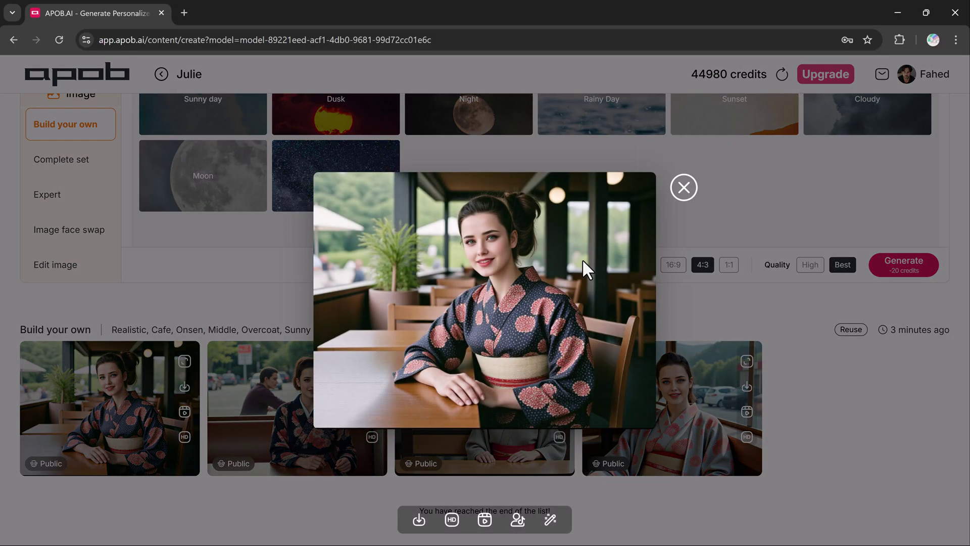
left_click(685, 188)
left_click(560, 362)
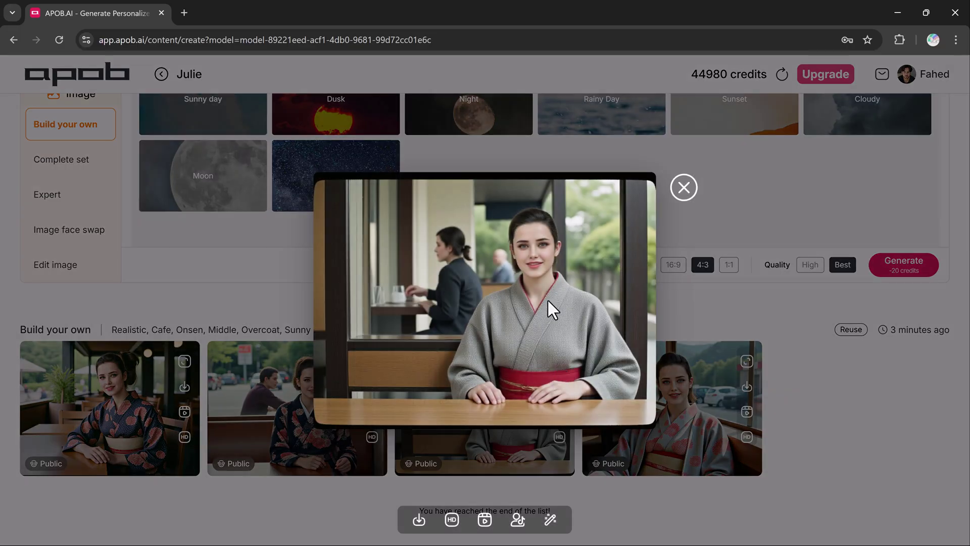
left_click(684, 188)
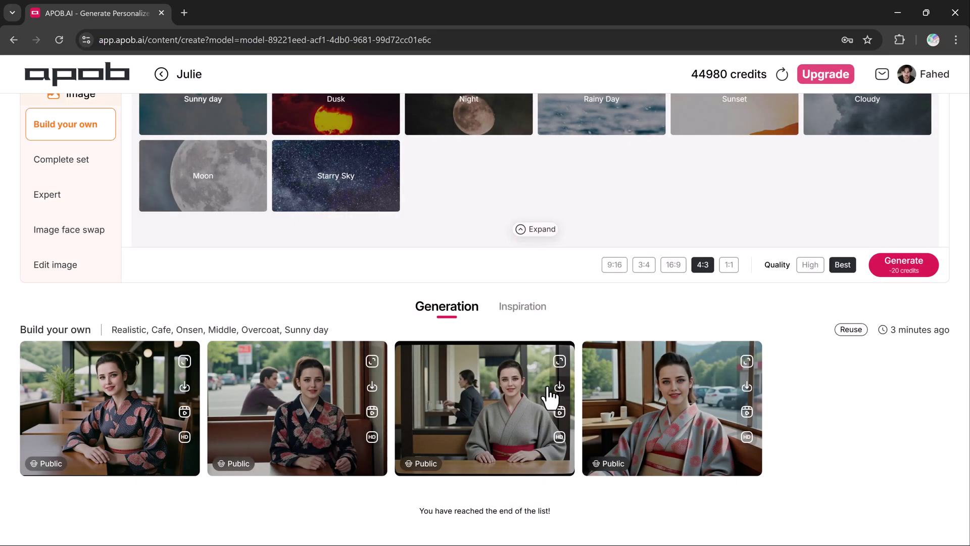
- Switch the weather tag to Rainy Day and generate a new portrait set
scroll(490, 268, "up", 3)
scroll(269, 320, "up", 2)
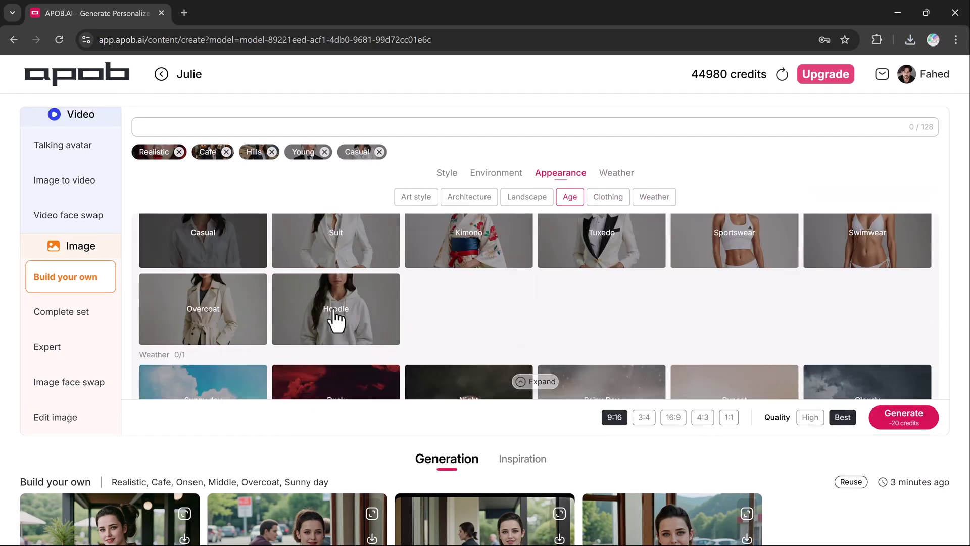
scroll(331, 320, "down", 3)
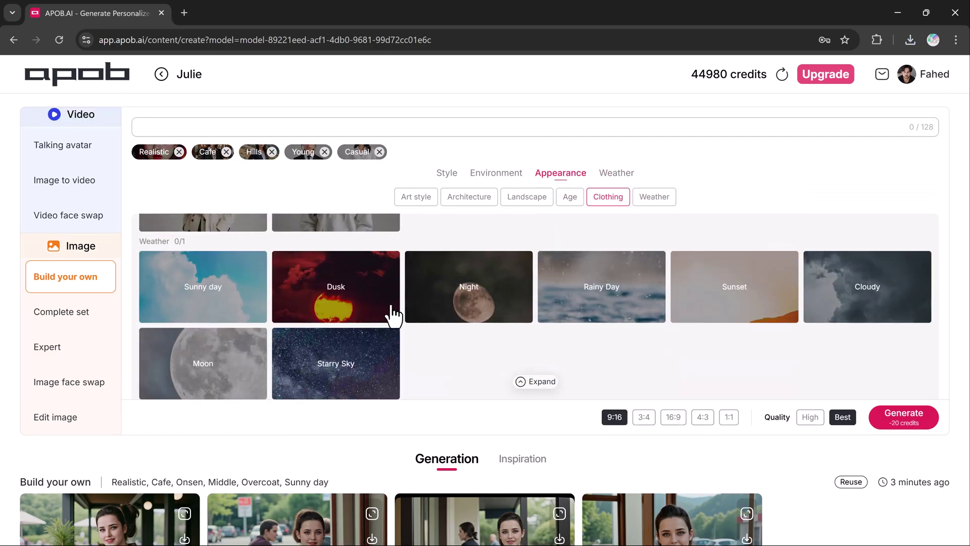
left_click(560, 307)
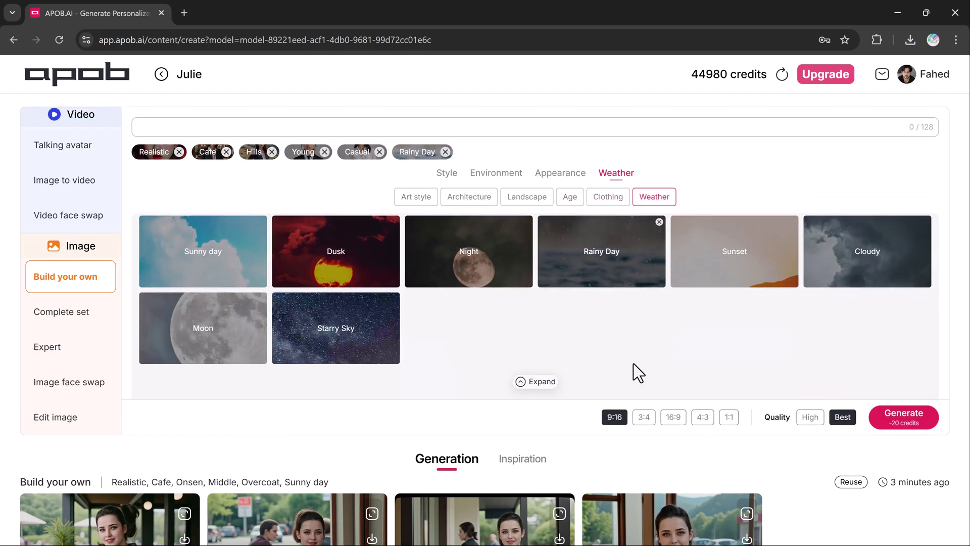
left_click(912, 430)
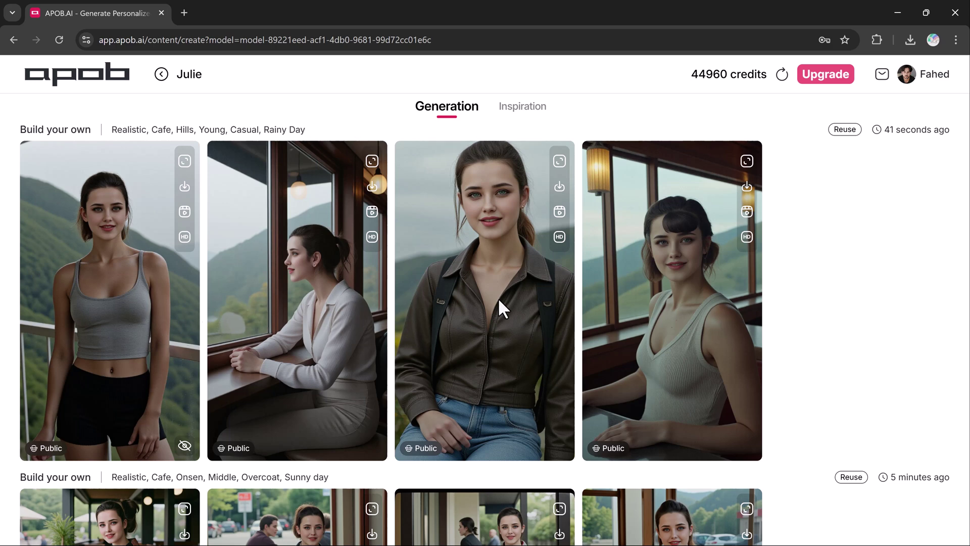
- Preview the leather-jacket portrait, then download the first hoodie-at-sunset portrait as JPG
left_click(546, 189)
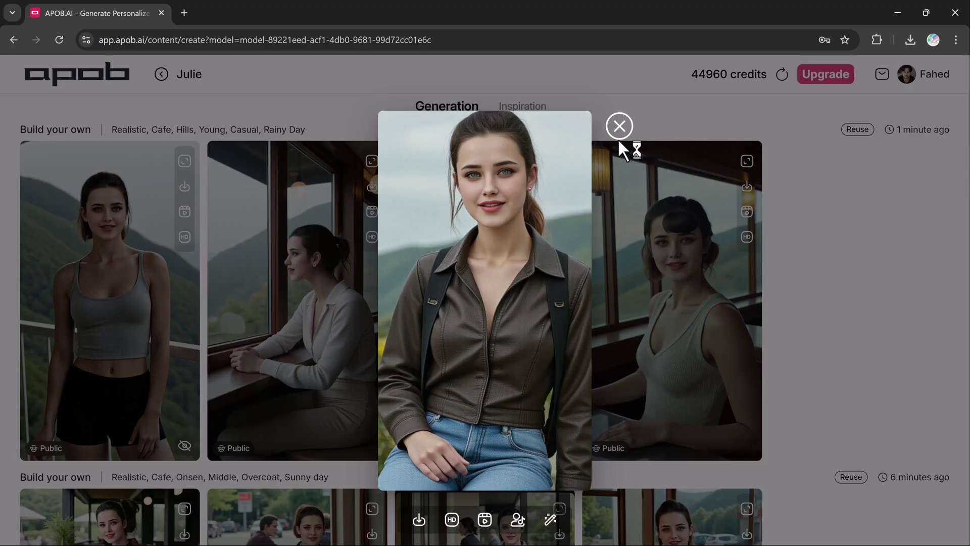
left_click(606, 149)
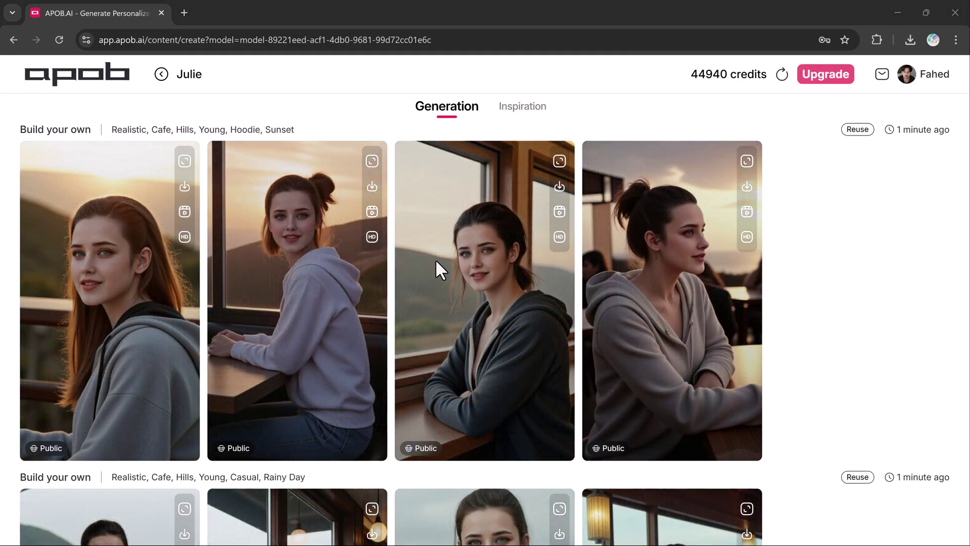
left_click(560, 192)
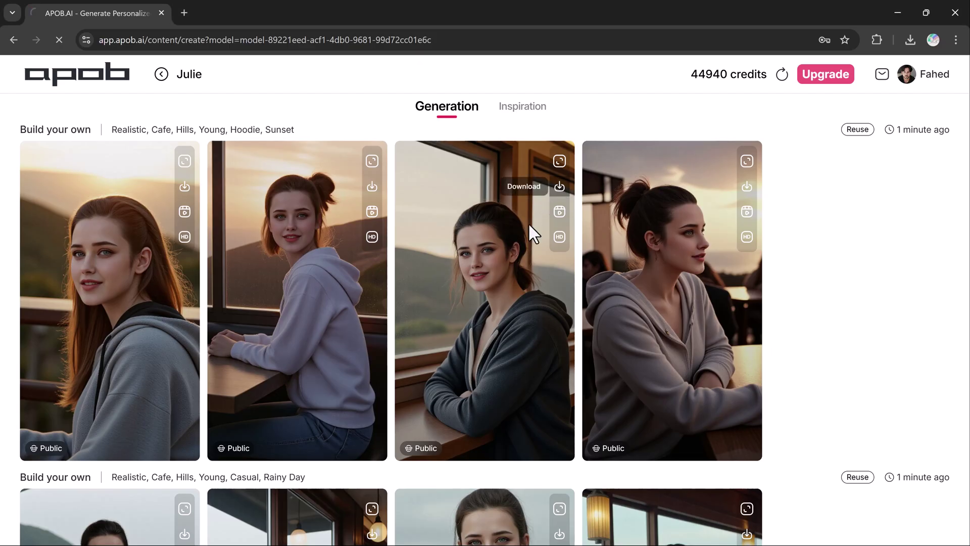
left_click(185, 186)
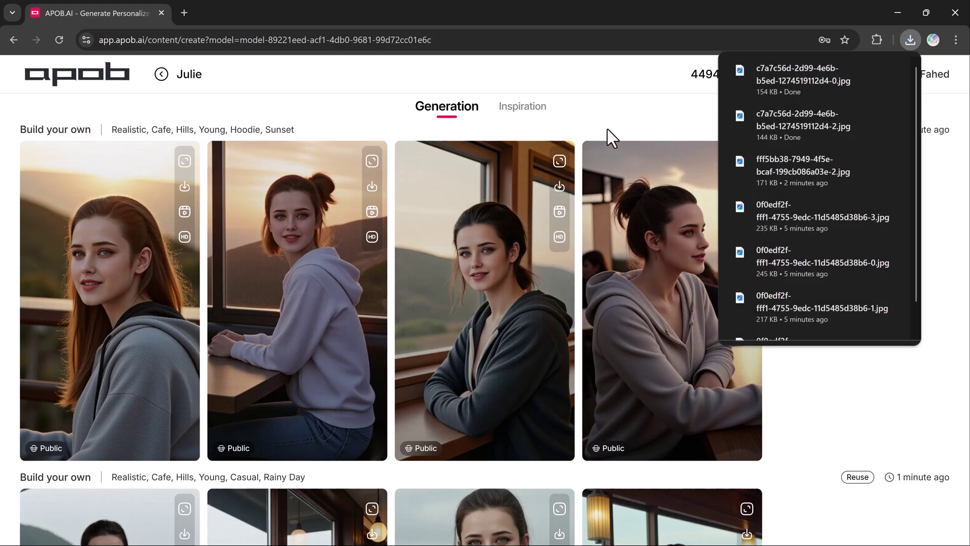
left_click(607, 126)
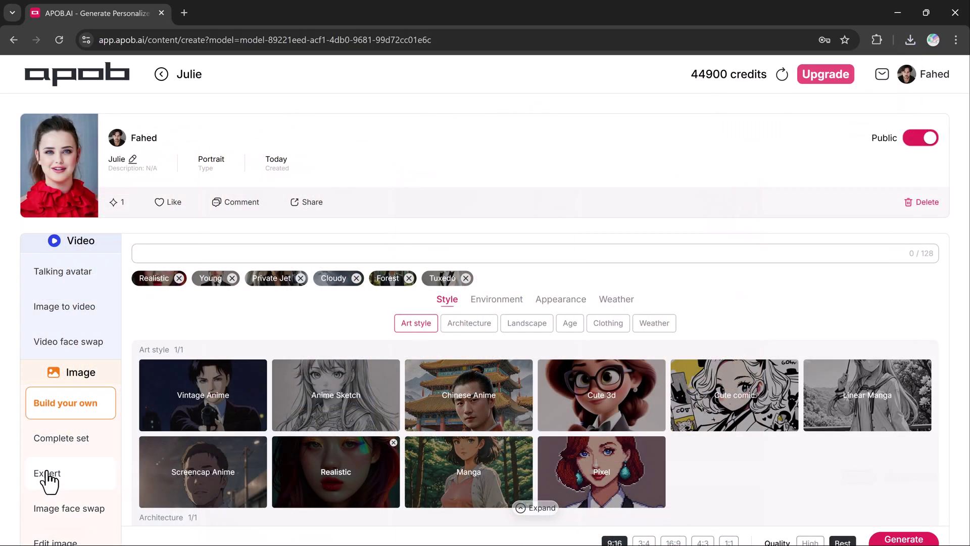
- Generate from a pasted green-jacket outfit prompt with negative prompt 'Blurry eyes'
left_click(48, 474)
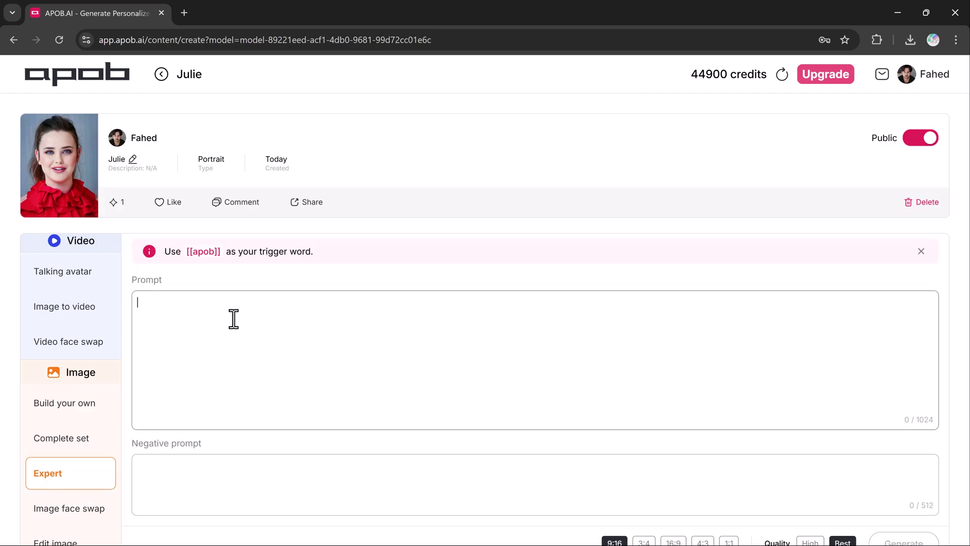
type("A girl in an Green Jacket and high wasted dark black Jeans. She wear black leather boots.")
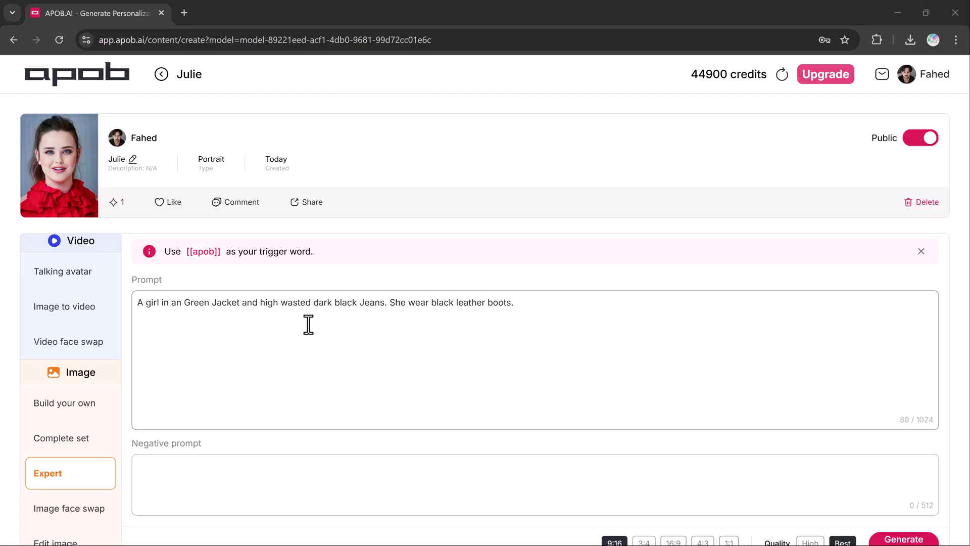
left_click(185, 474)
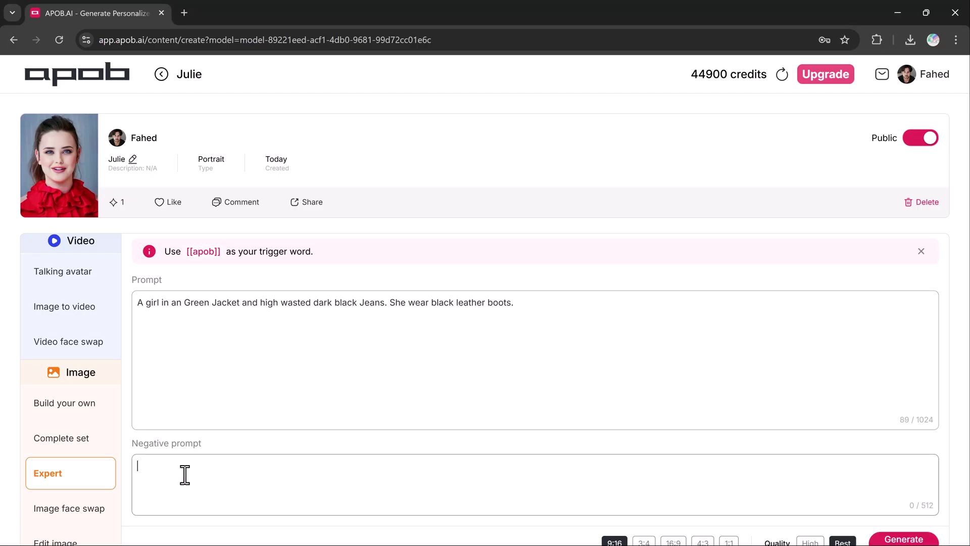
type("Blurry eyes")
scroll(389, 506, "down", 1)
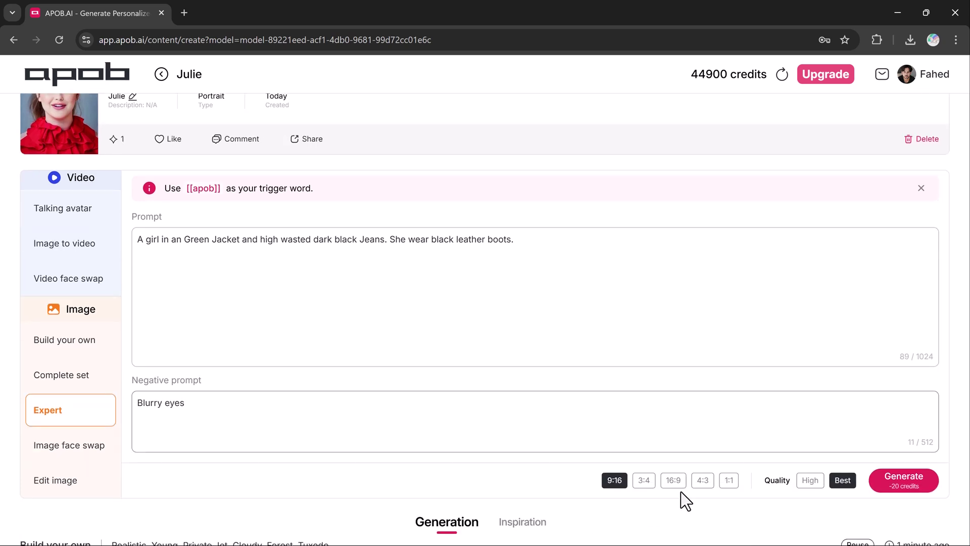
left_click(891, 483)
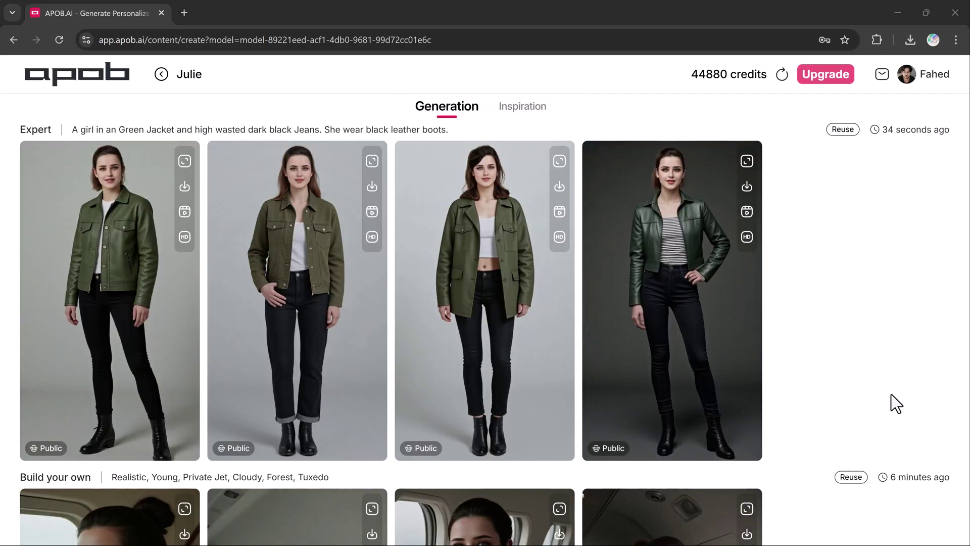
- Enlarge the fourth and first green-jacket images, then scroll back to the generation panel
left_click(747, 161)
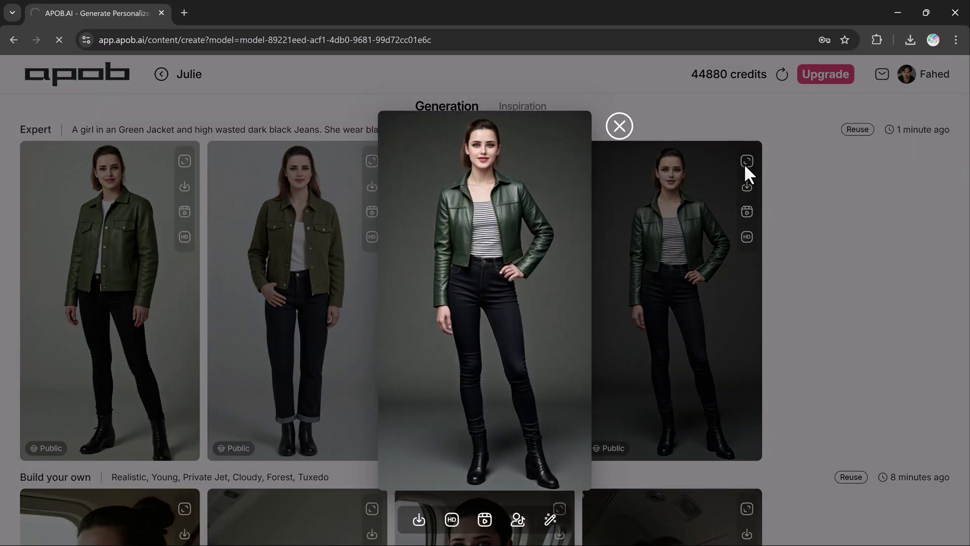
left_click(148, 199)
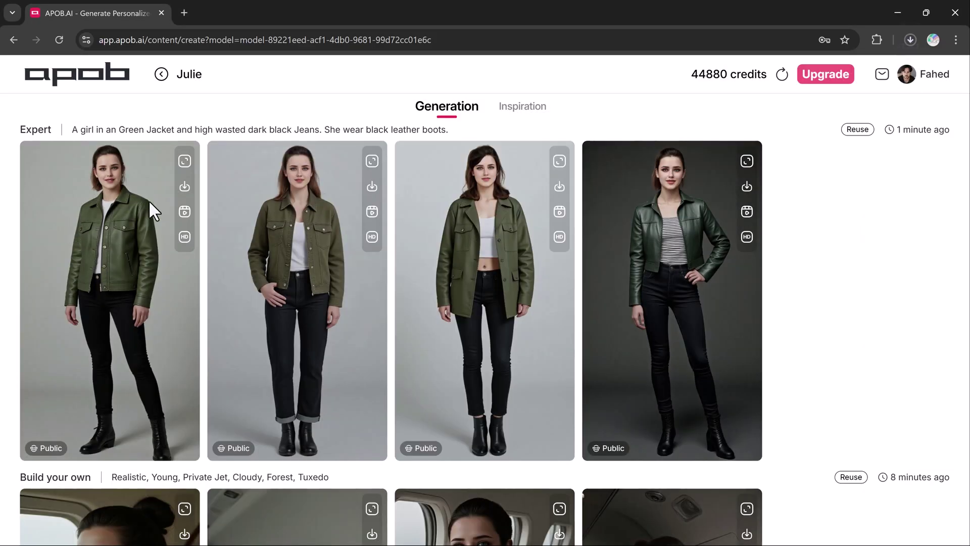
left_click(185, 162)
scroll(167, 212, "up", 8)
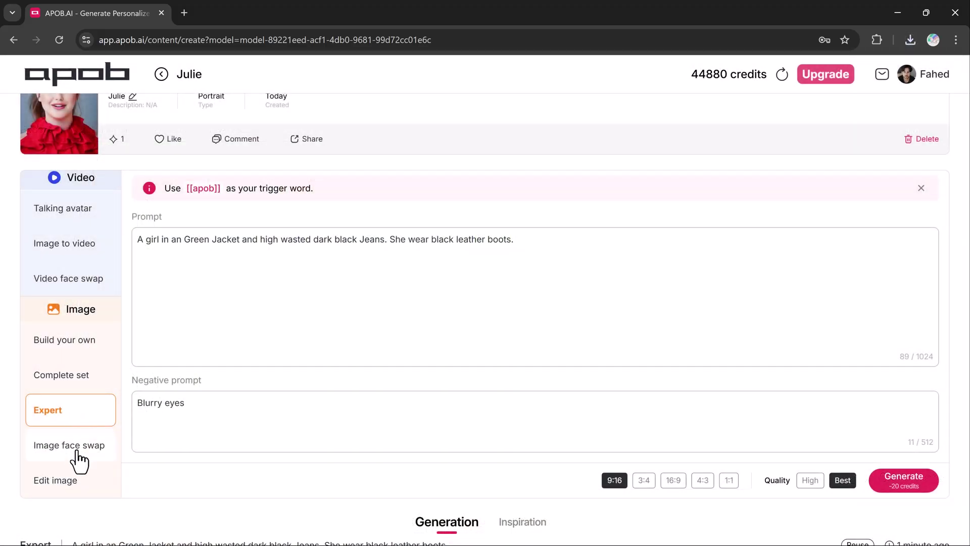
- Swap Julie's face onto the uploaded black-top pexels portrait with Image face swap for 20 credits
left_click(76, 446)
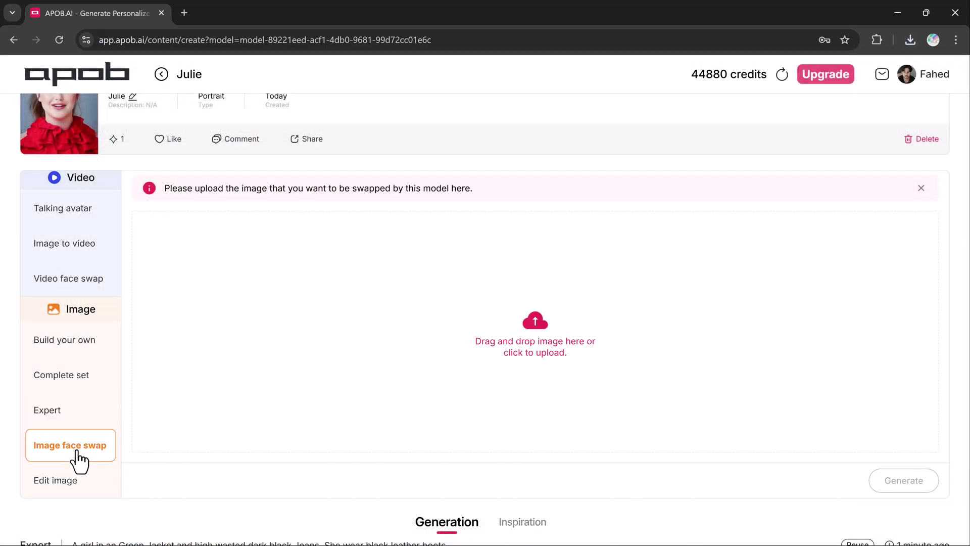
left_click(528, 333)
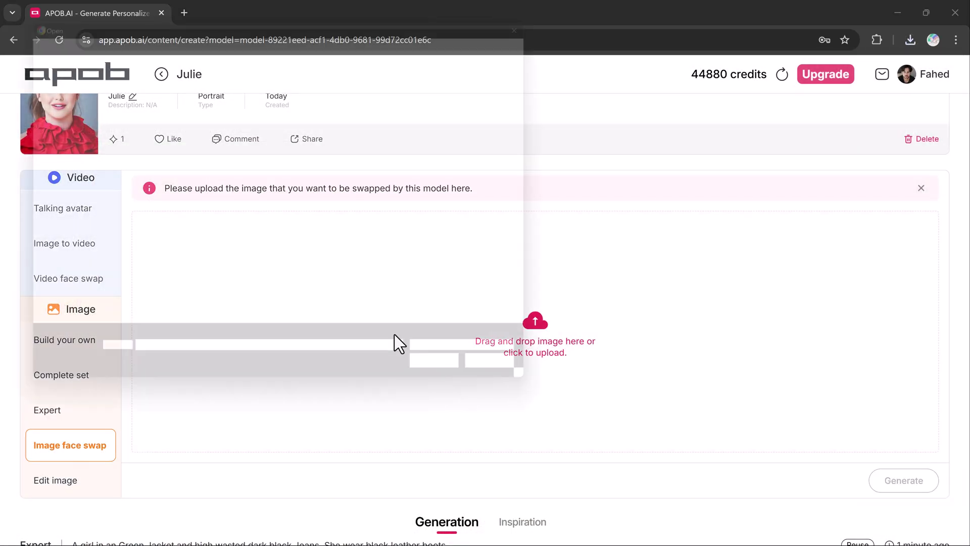
double_click(187, 272)
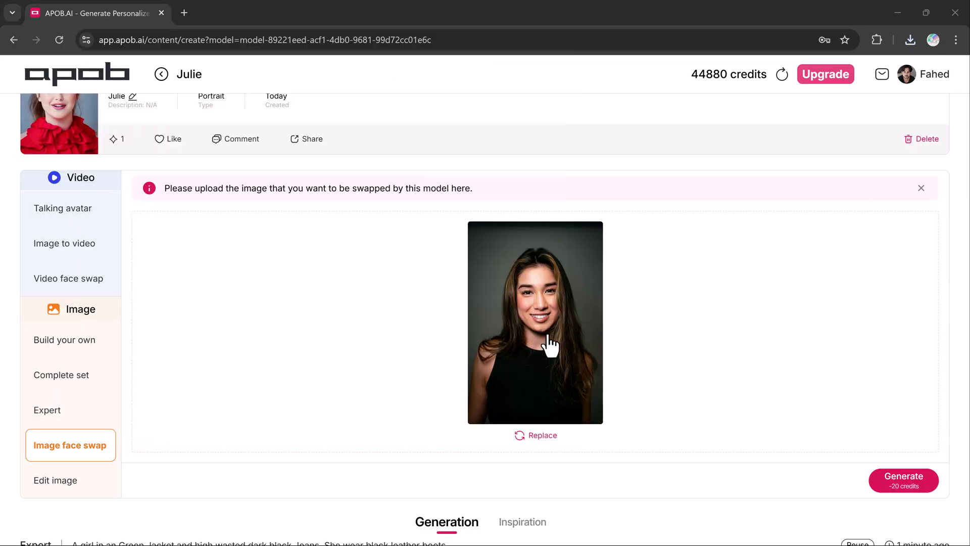
left_click(904, 487)
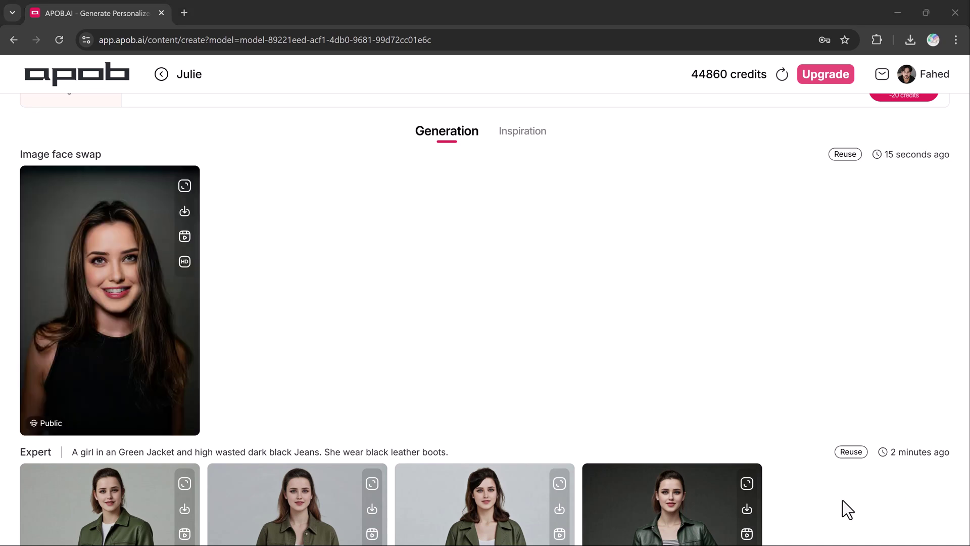
- Preview the long-haired face-swap result enlarged and download it as a JPG
left_click(185, 185)
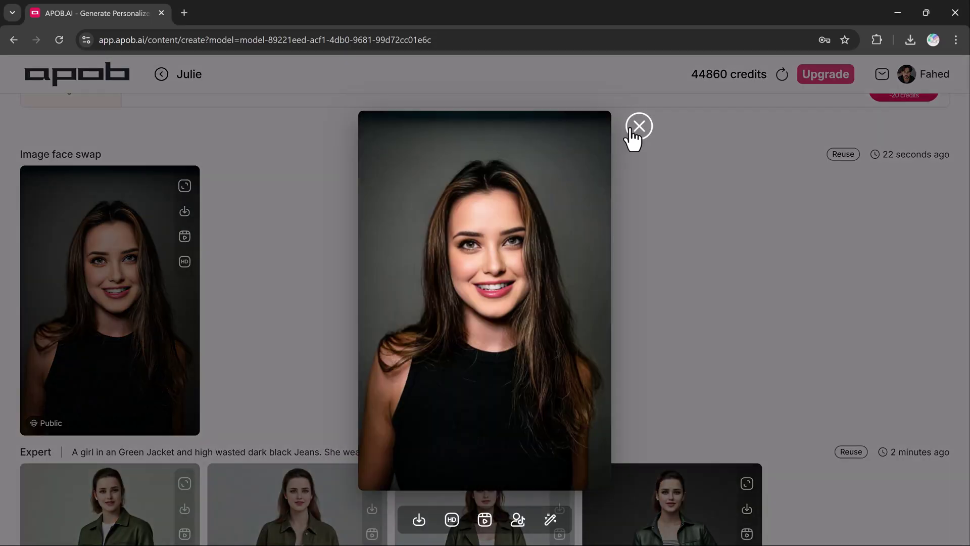
key("Escape")
left_click(185, 211)
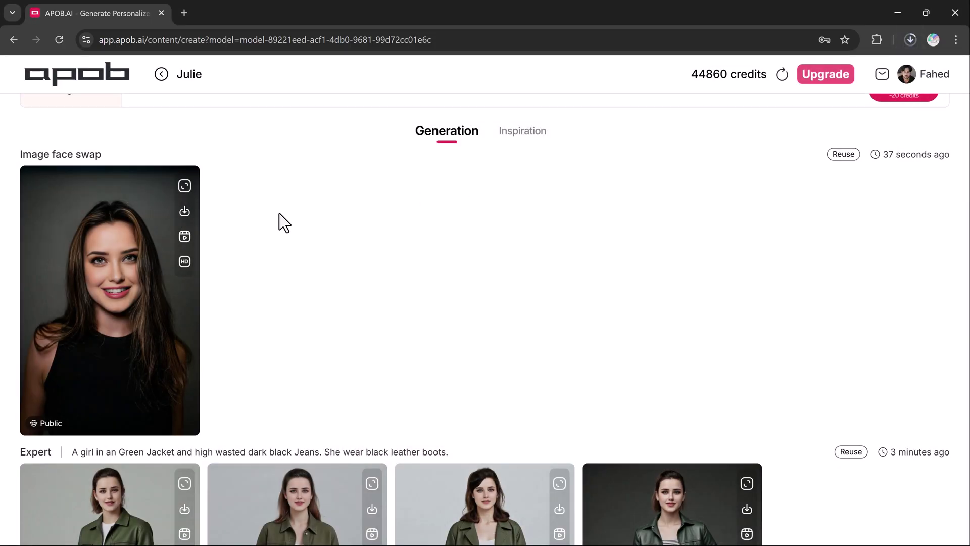
scroll(30, 247, "up", 8)
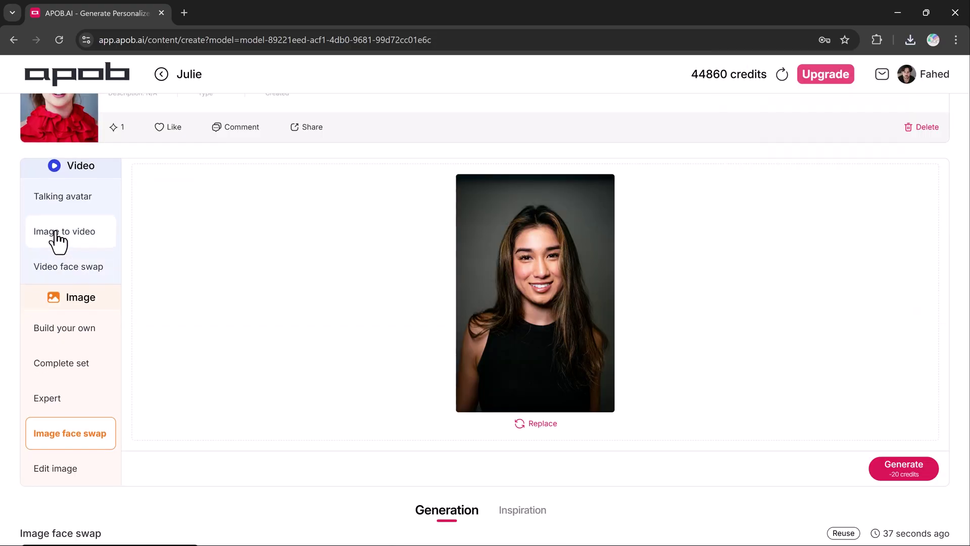
- Upload the wavy-haired close-up portrait PNG to Image to video and generate a video for 32 credits
left_click(61, 233)
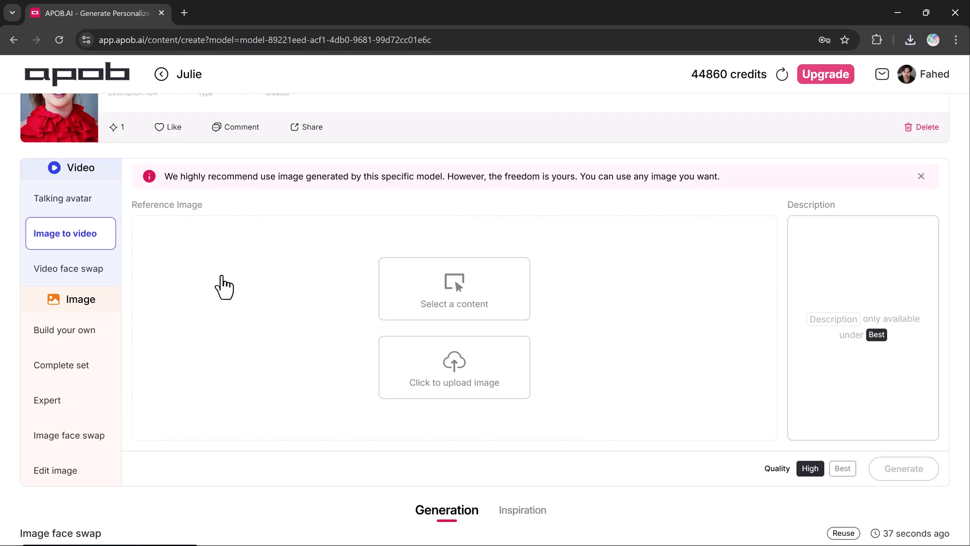
left_click(465, 351)
left_click(418, 262)
double_click(416, 260)
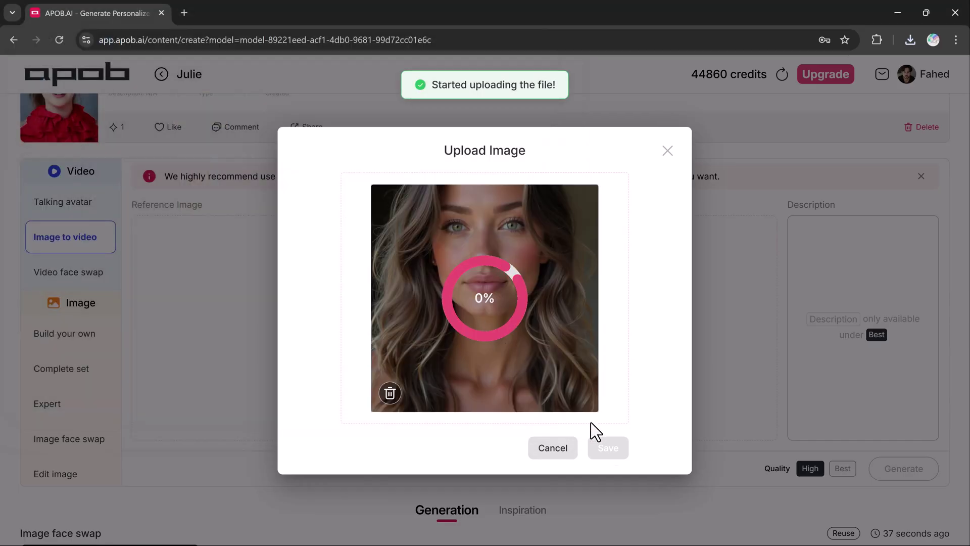
left_click(608, 447)
left_click(898, 469)
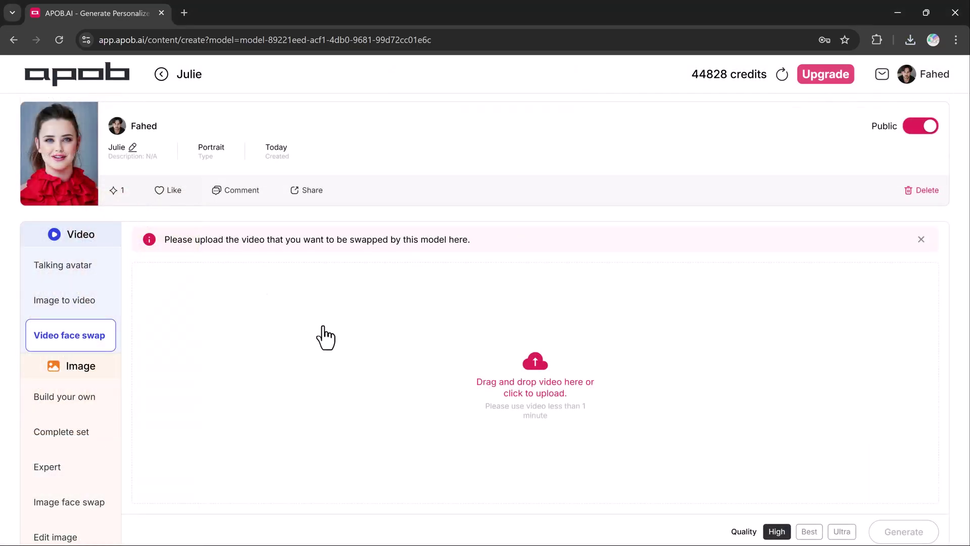
- Upload the red-curtain mp4 clip, generate the 13-second Julie video face swap, and view it
left_click(544, 382)
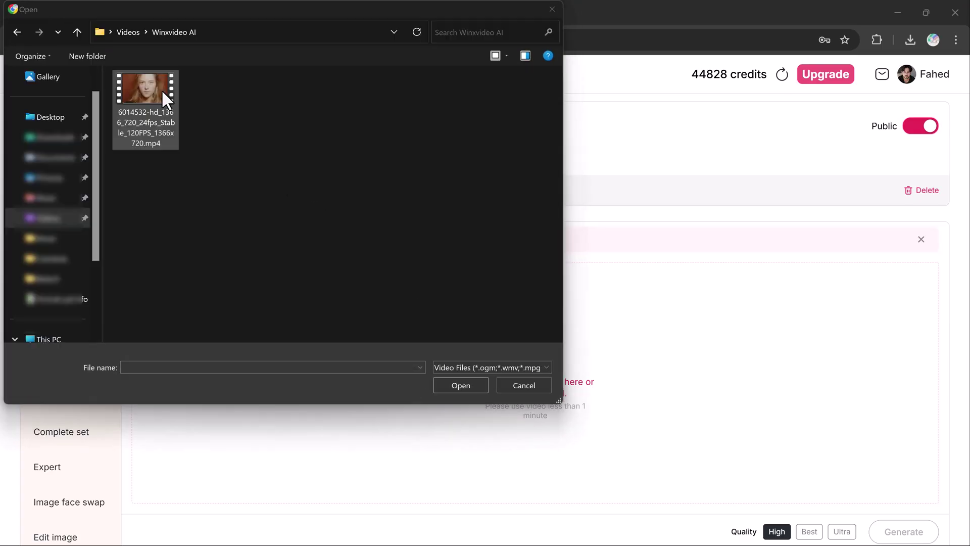
double_click(161, 90)
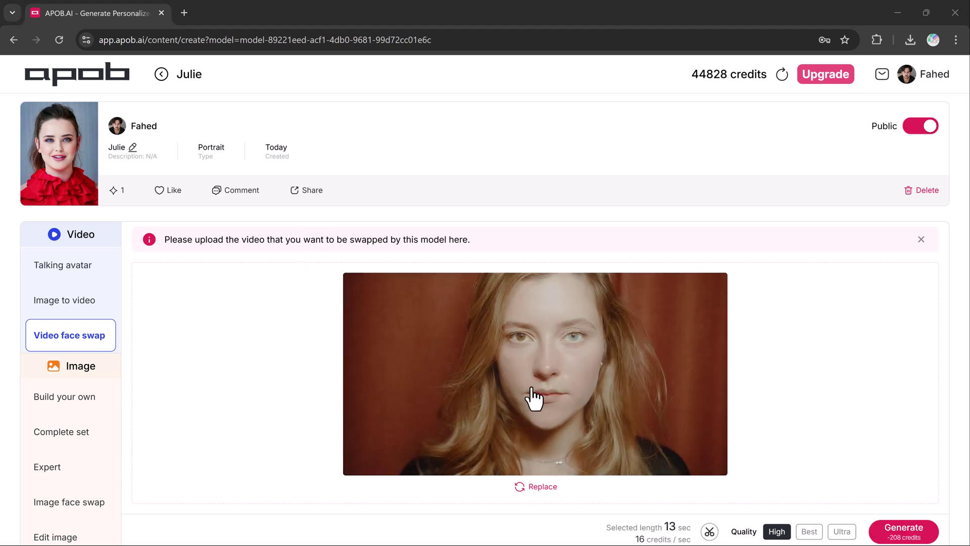
left_click(897, 536)
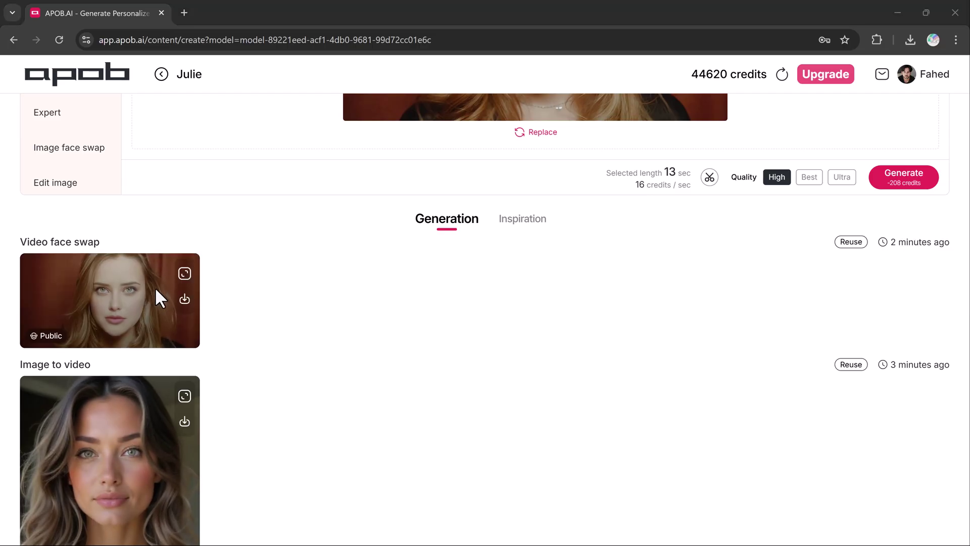
left_click(184, 273)
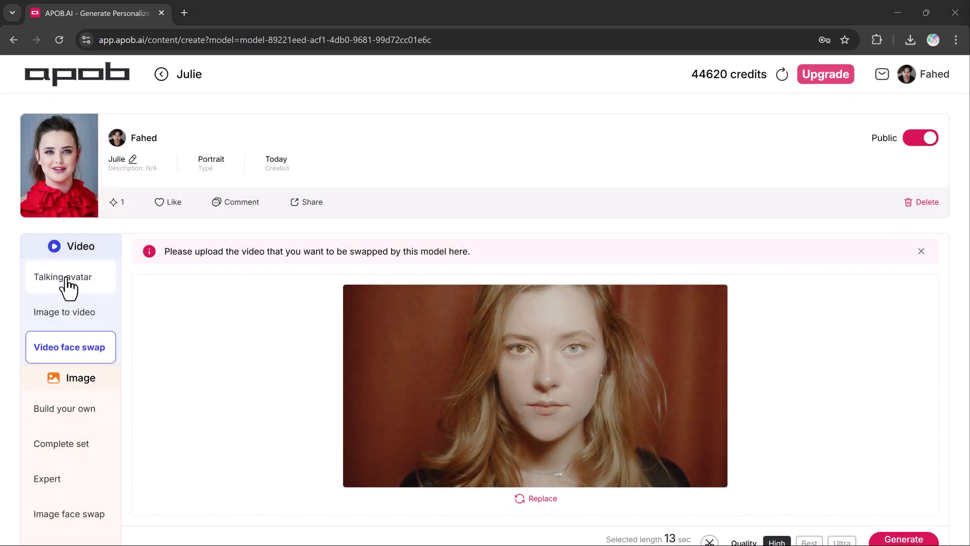
- Make Julie's red-ruffle portrait the talking avatar's reference image and open audio generation
left_click(66, 278)
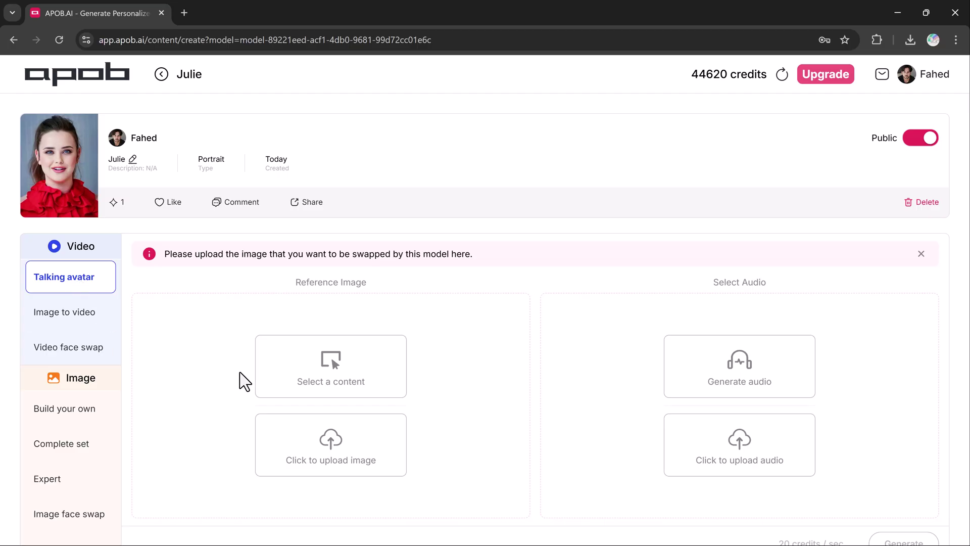
left_click(367, 448)
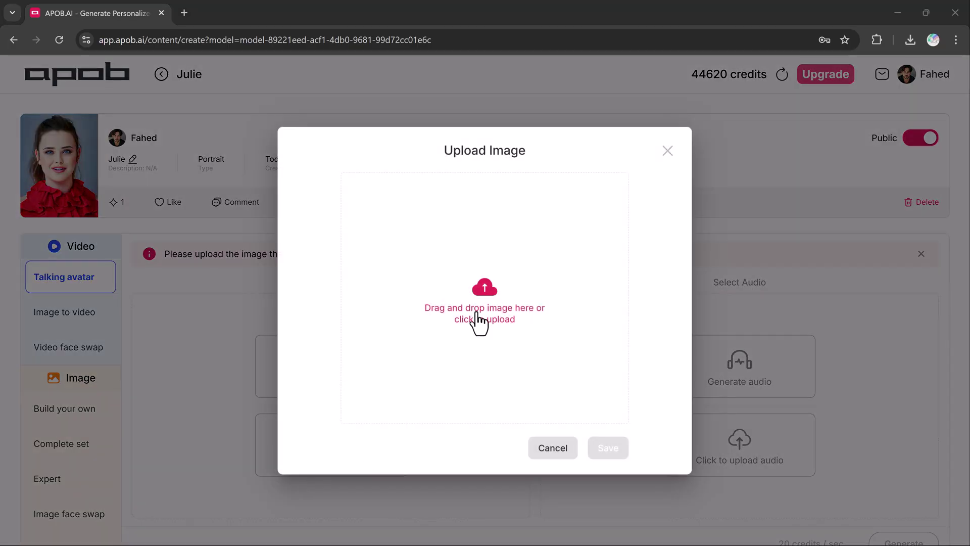
left_click(479, 323)
double_click(213, 172)
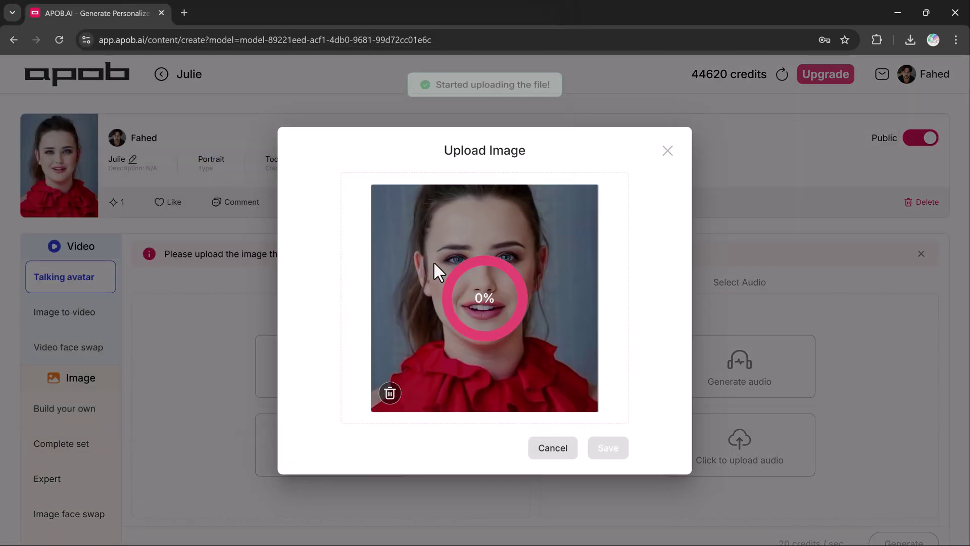
left_click(611, 448)
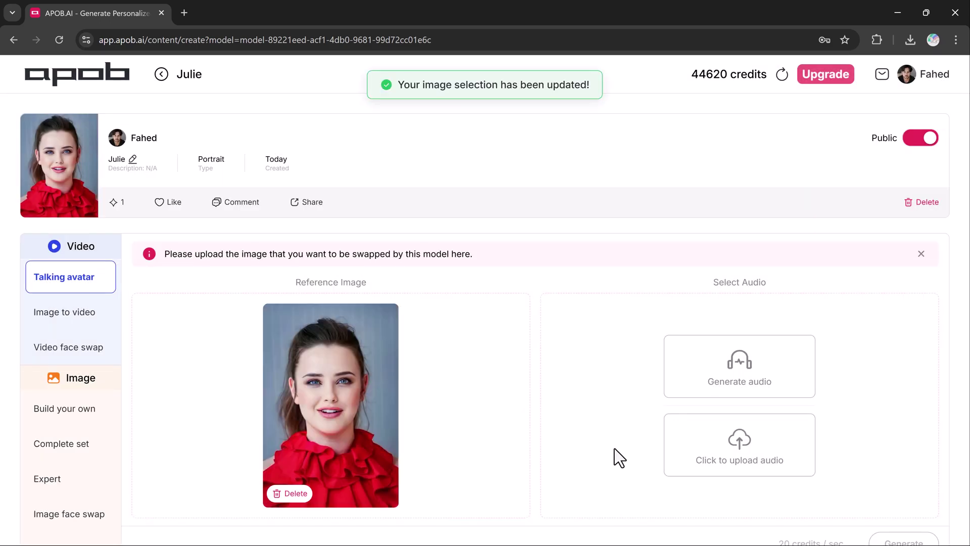
left_click(760, 381)
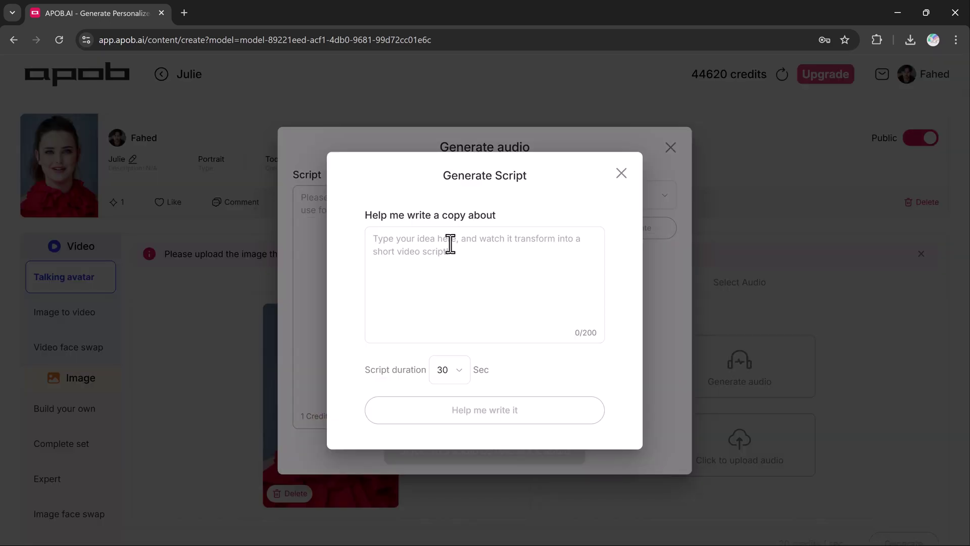
- Auto-write a 25-second 'Welcome to the Digital World' script from the entered idea for 1 credit
left_click(450, 244)
type("Write script on Digital World")
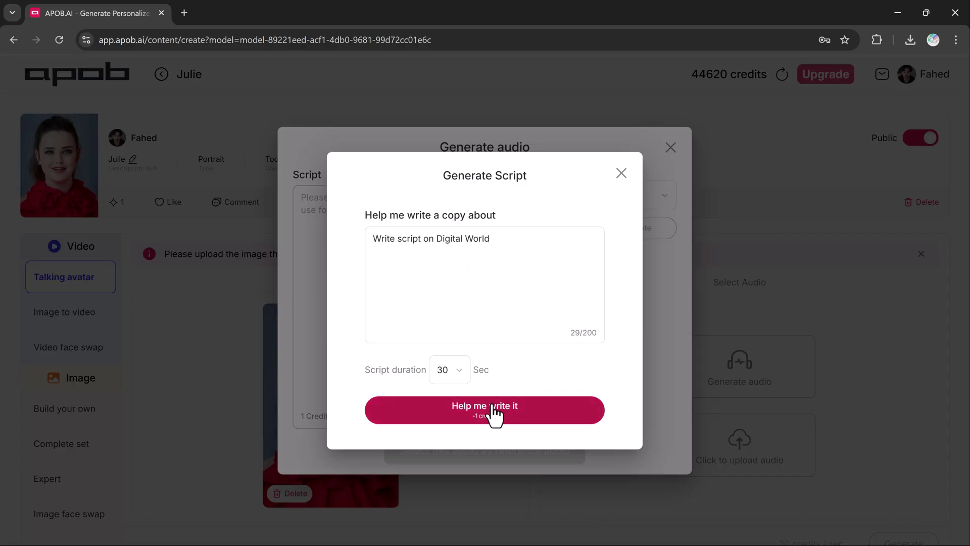
left_click(449, 369)
left_click(470, 369)
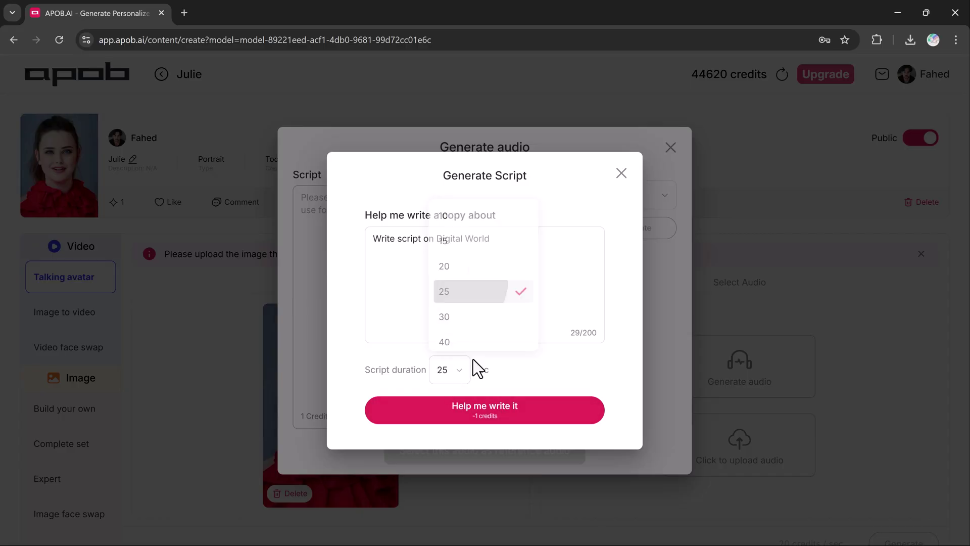
left_click(492, 407)
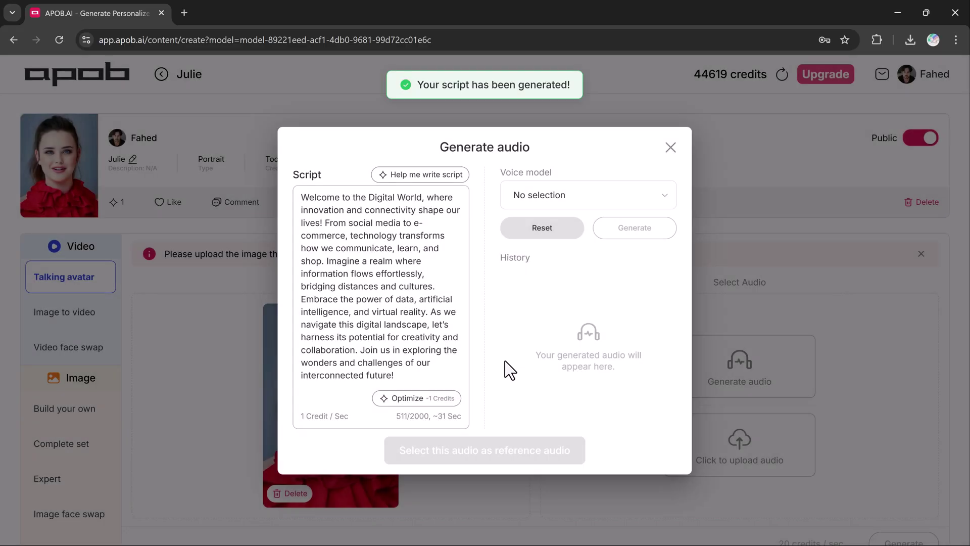
left_click(558, 195)
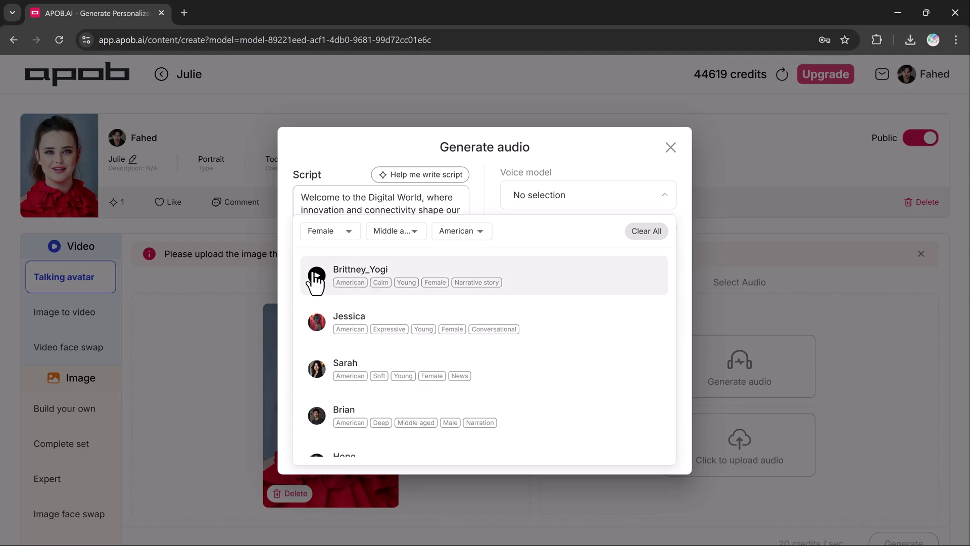
left_click(316, 277)
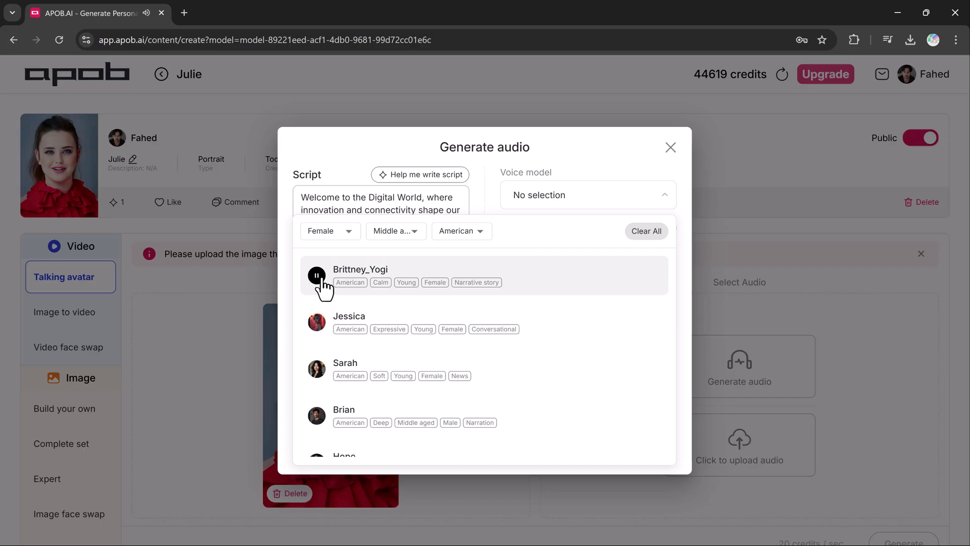
left_click(317, 324)
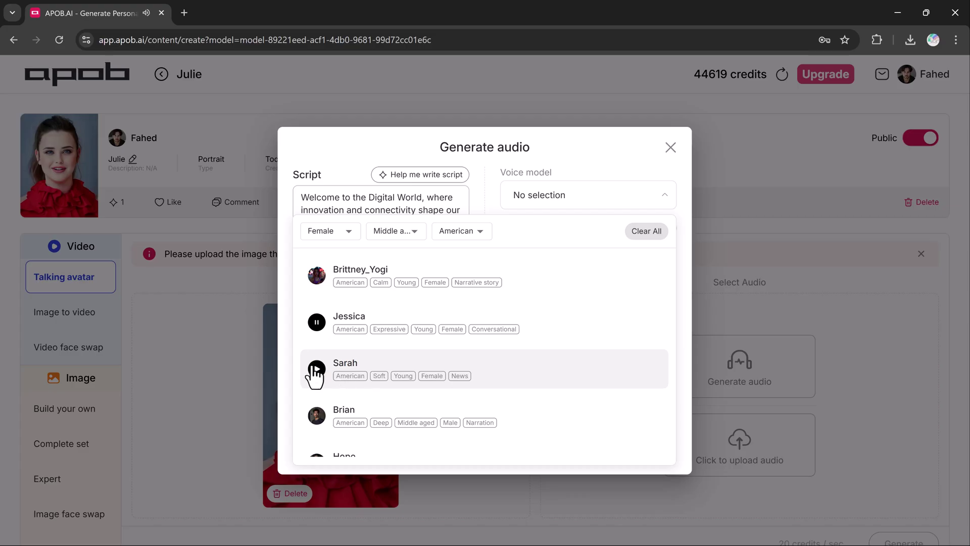
scroll(317, 368, "down", 1)
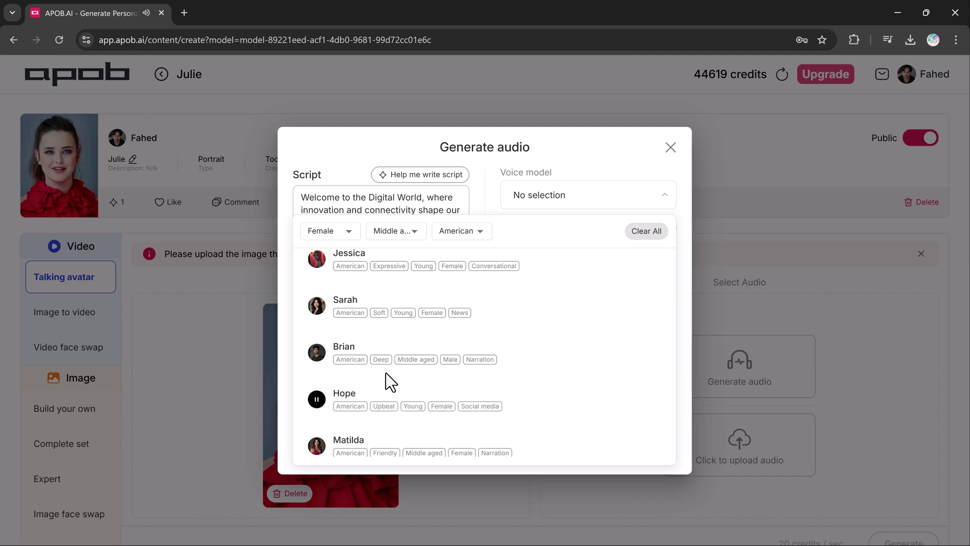
- Generate Hope-voiced script audio, use it as reference, and create Julie's talking avatar video for 600 credits
left_click(337, 401)
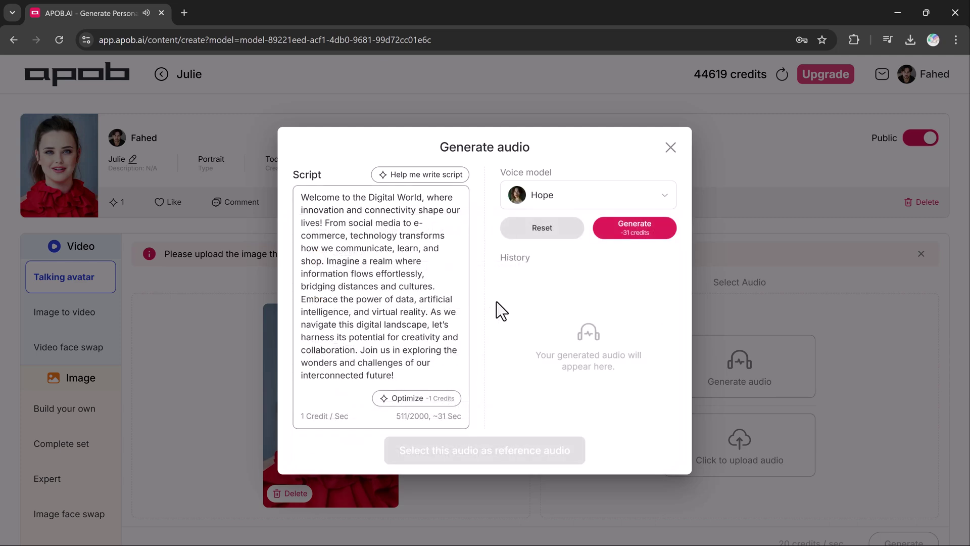
left_click(631, 229)
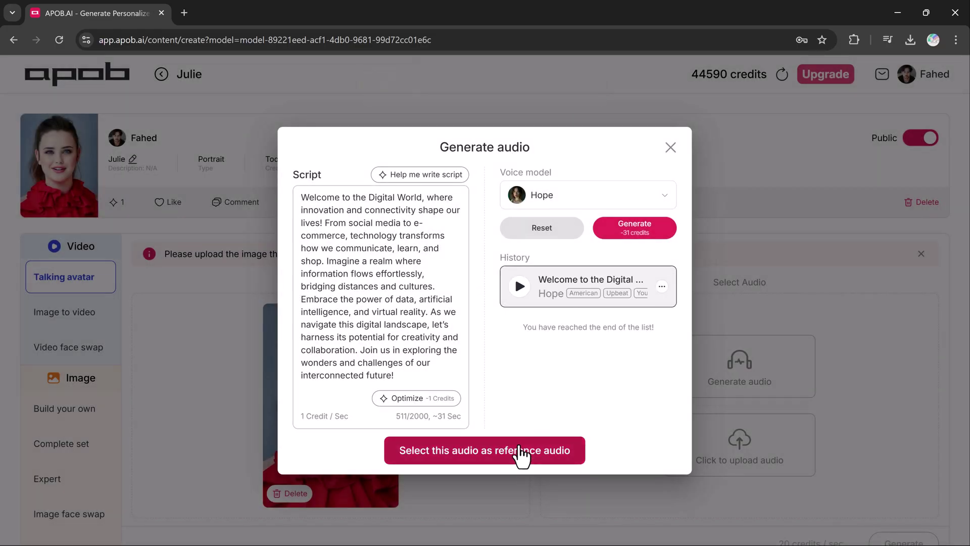
left_click(520, 455)
scroll(863, 448, "down", 3)
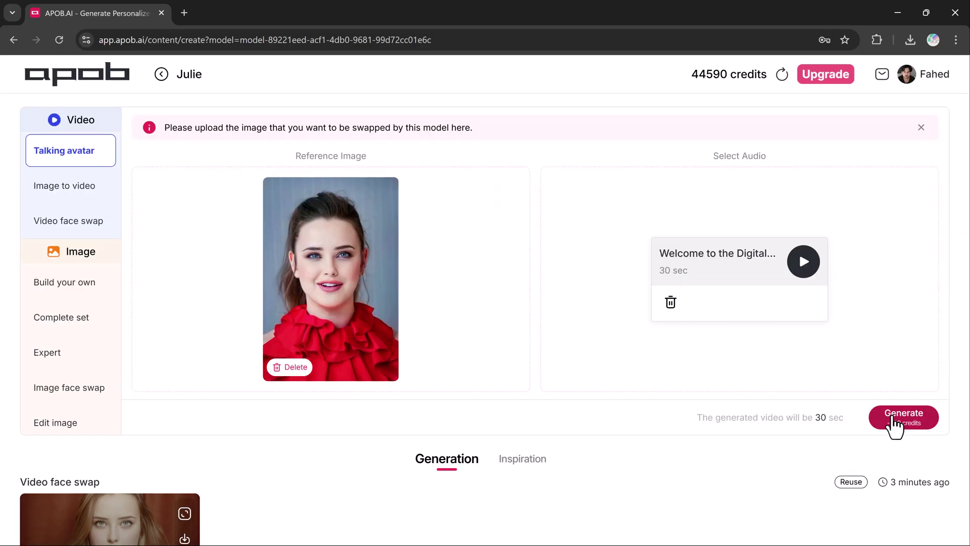
left_click(892, 420)
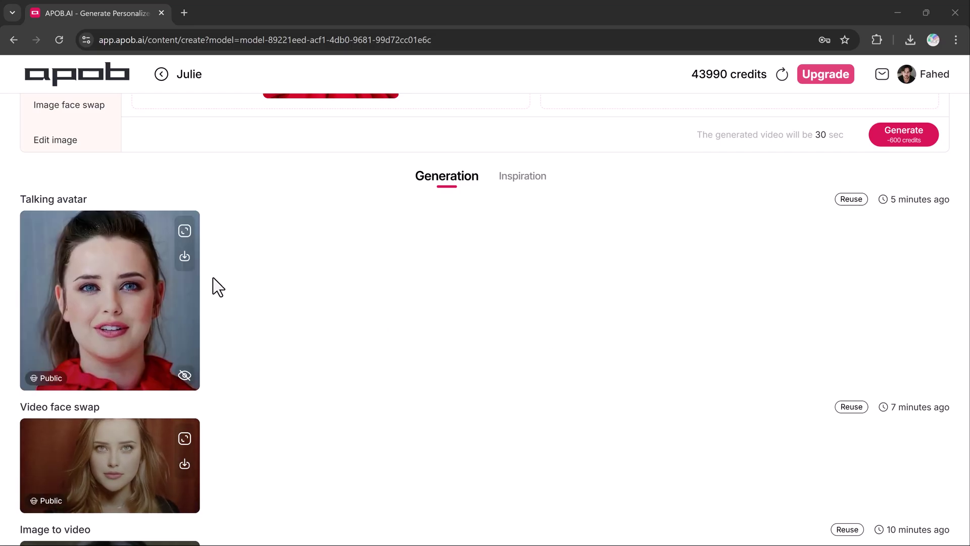
- Preview the talking avatar video, then blur and unblur its thumbnail
left_click(185, 231)
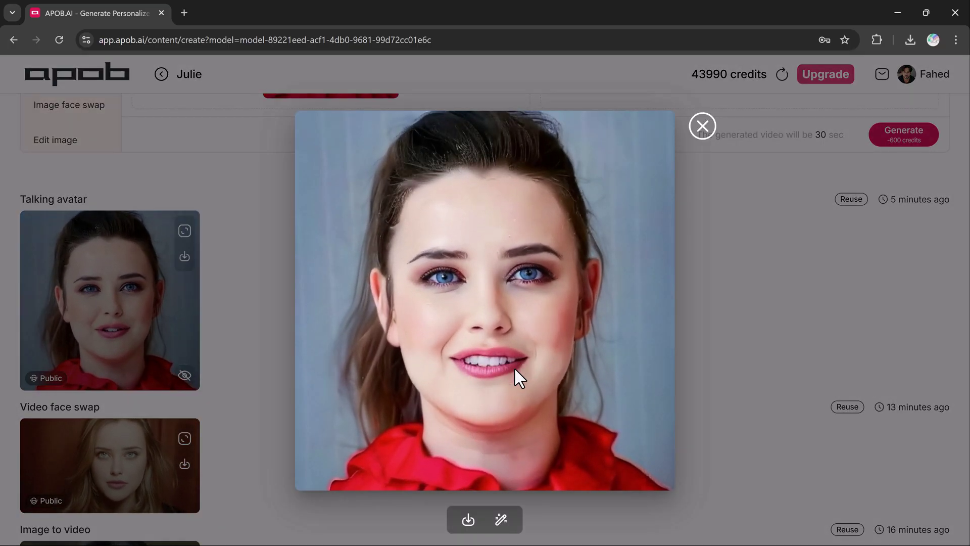
scroll(514, 368, "down", 2)
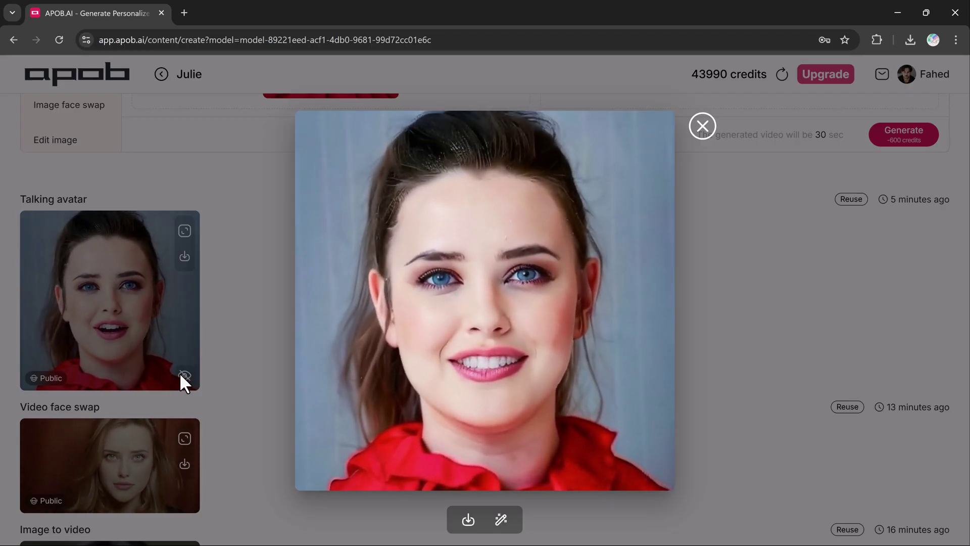
key("Escape")
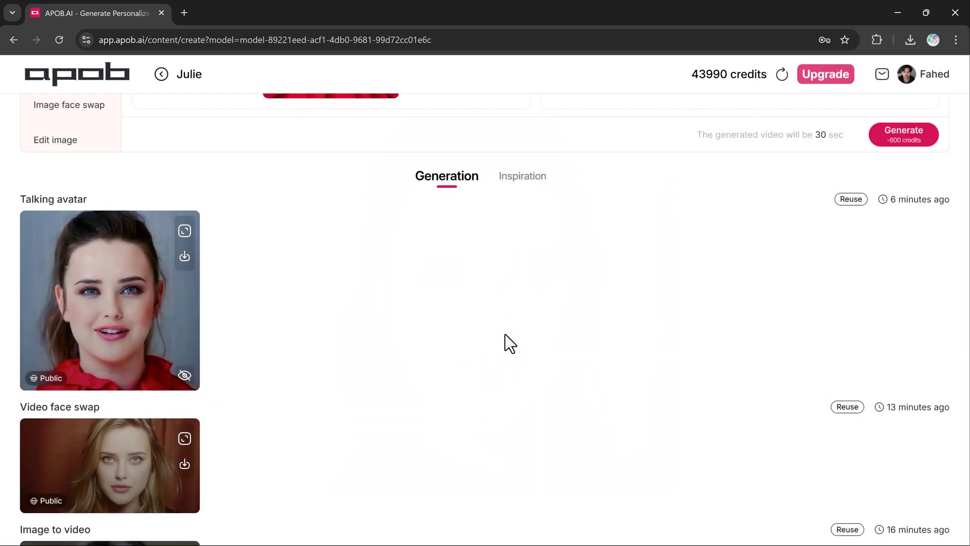
left_click(185, 375)
left_click(183, 376)
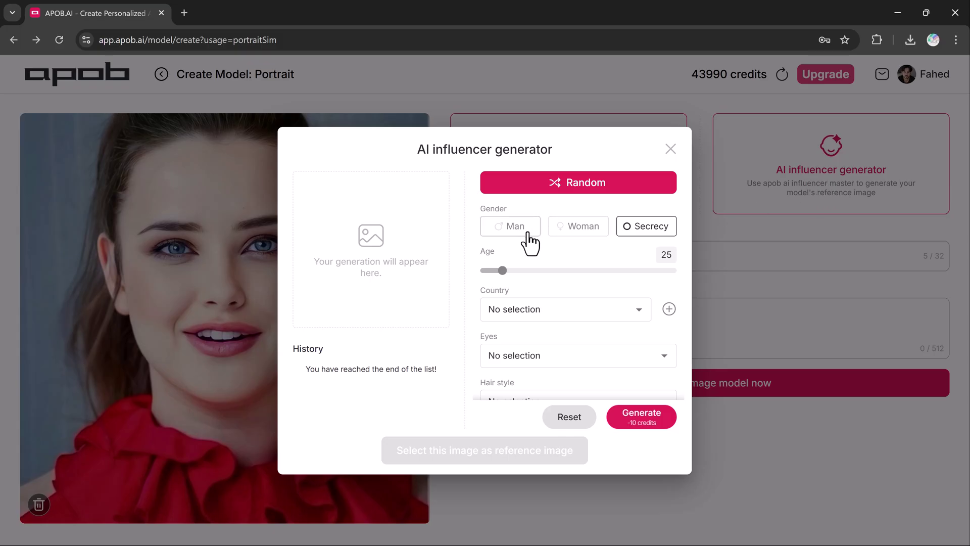
- In the AI influencer generator, set eye colour to Amber and hair style to Bald
scroll(533, 240, "down", 3)
scroll(520, 212, "up", 1)
left_click_drag(509, 208, 515, 210)
scroll(559, 230, "down", 1)
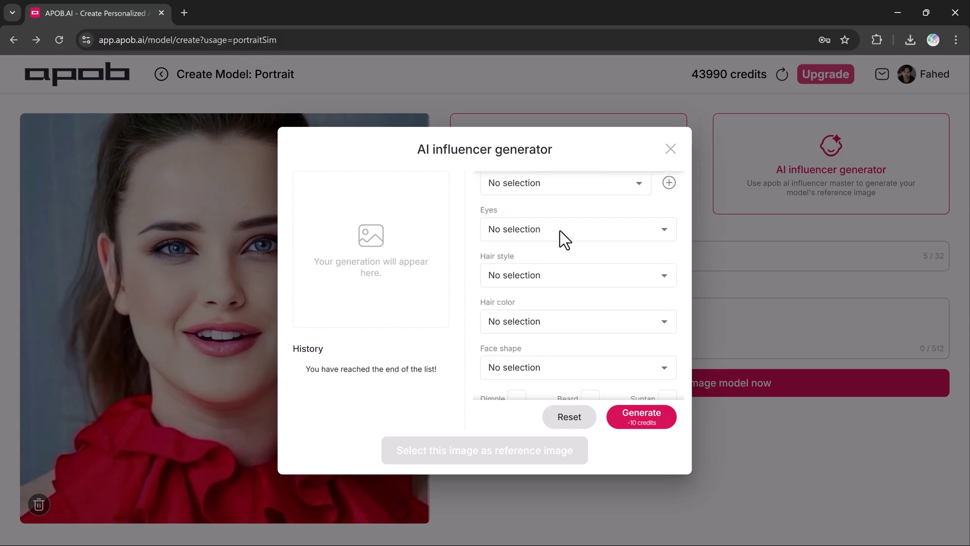
left_click(536, 228)
left_click(526, 293)
scroll(538, 272, "down", 1)
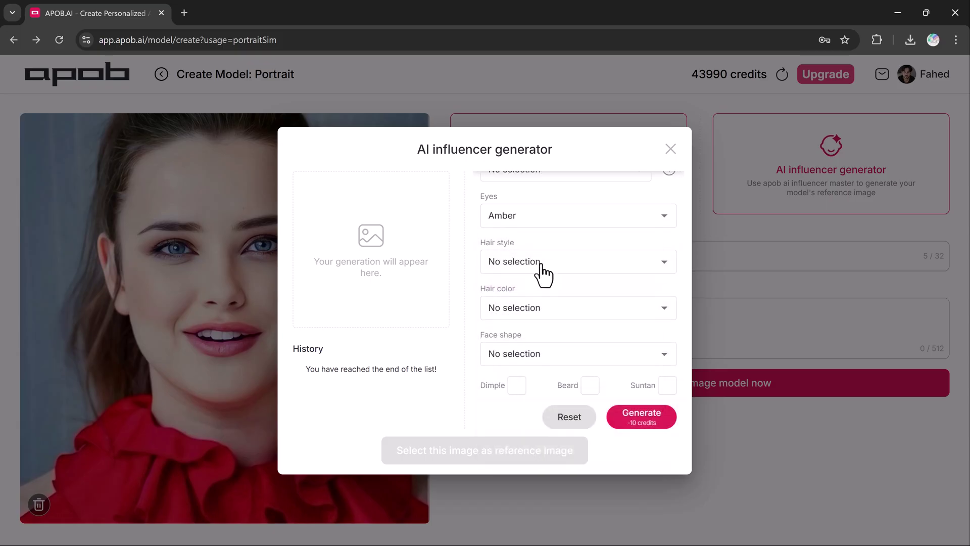
left_click(539, 264)
left_click(515, 216)
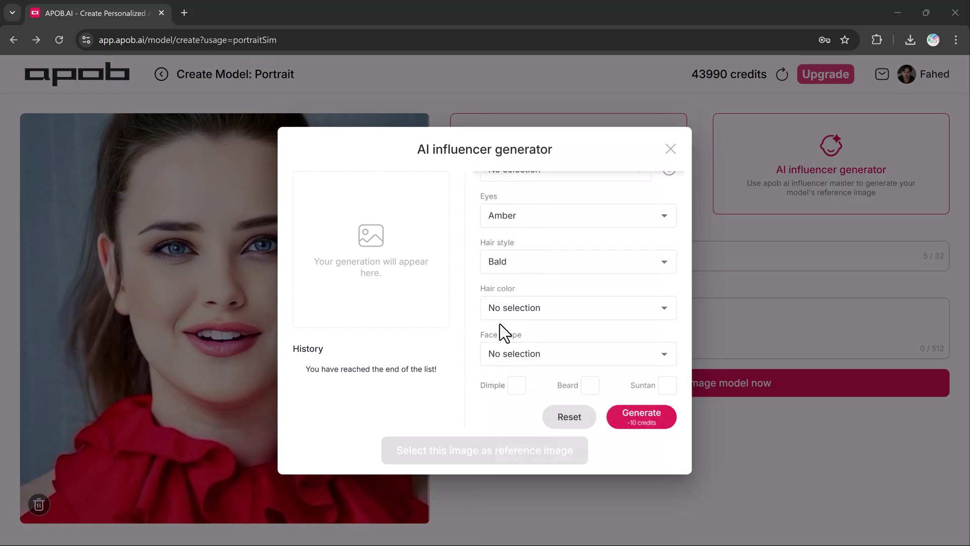
- Add Black hair, Oval face shape and a dimple, then generate and enlarge the portrait
left_click(507, 309)
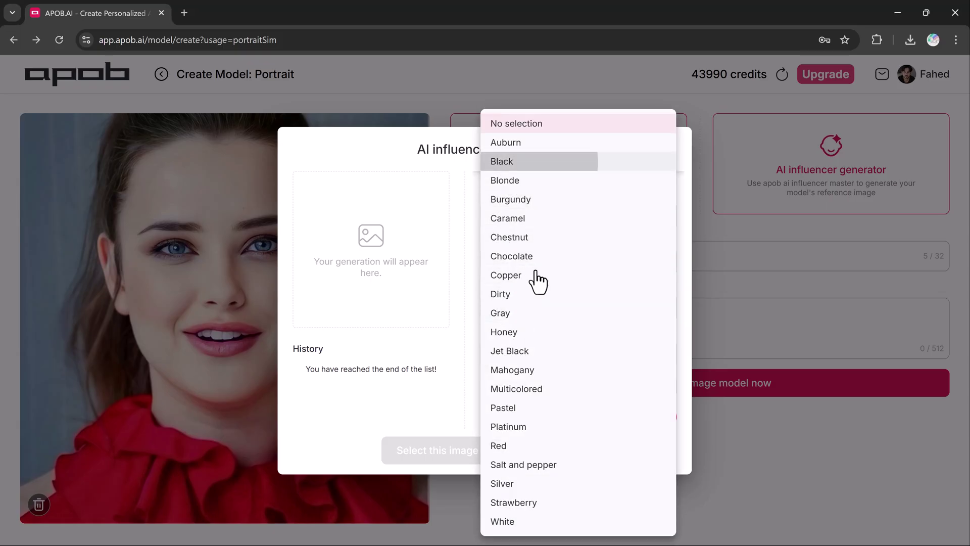
left_click(502, 161)
left_click(508, 343)
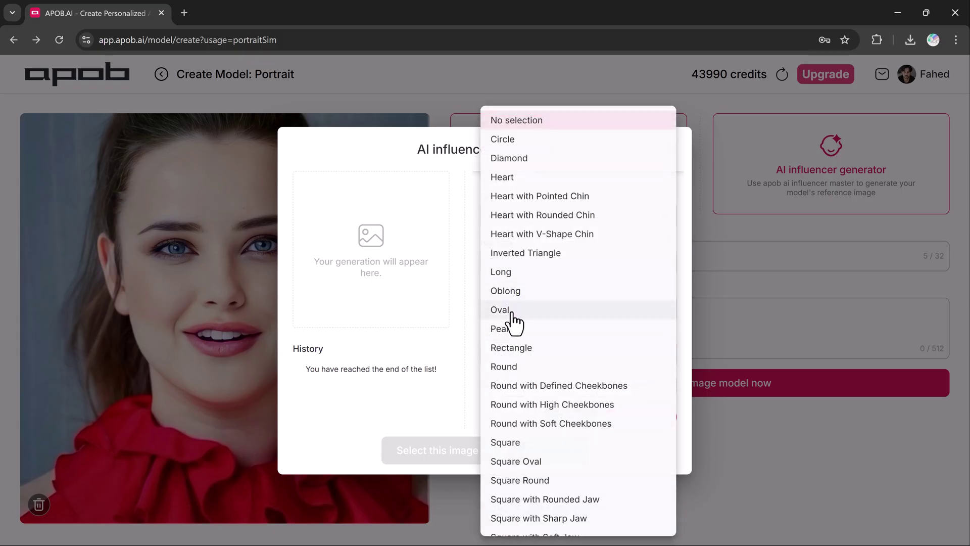
left_click(512, 312)
left_click(517, 385)
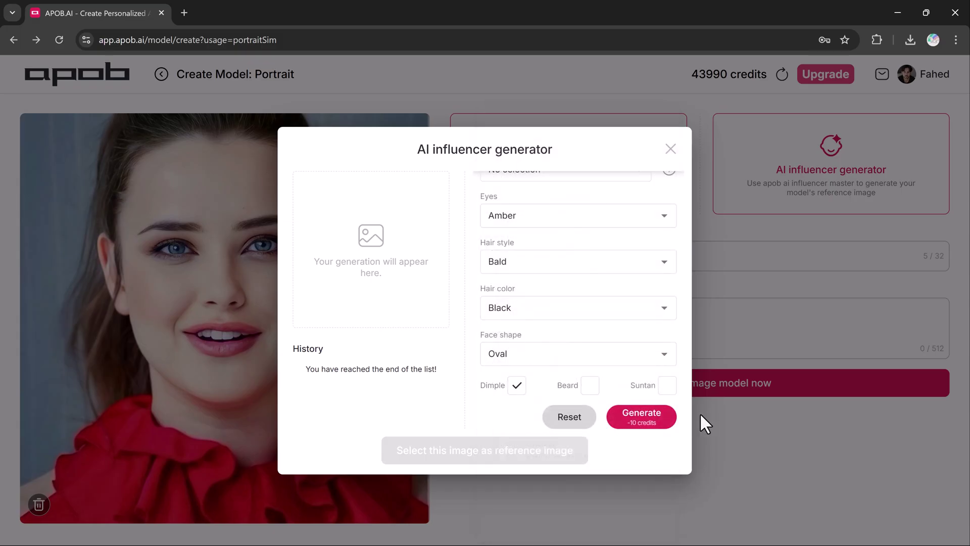
left_click(652, 414)
left_click(434, 186)
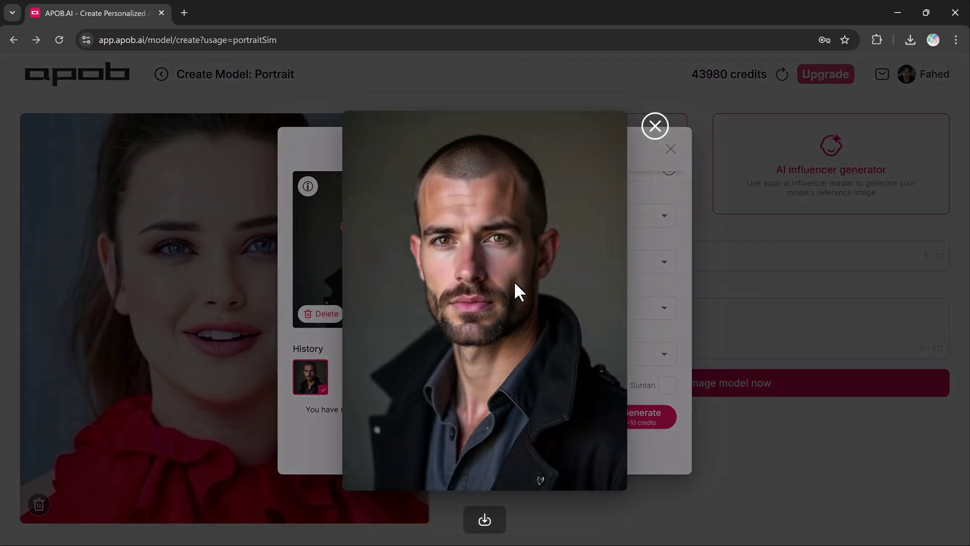
- Download the generated man's portrait as a JPG and return to the Home dashboard
left_click(485, 520)
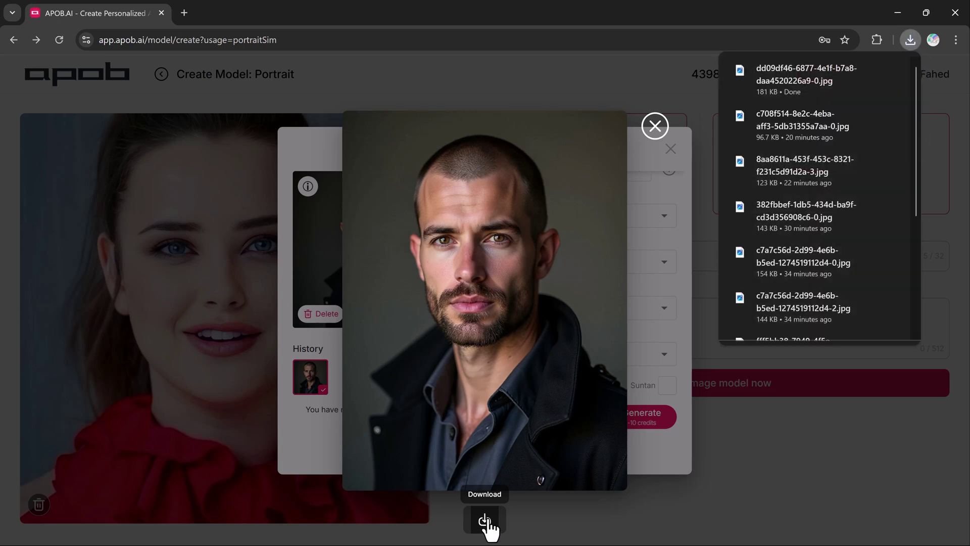
left_click(656, 126)
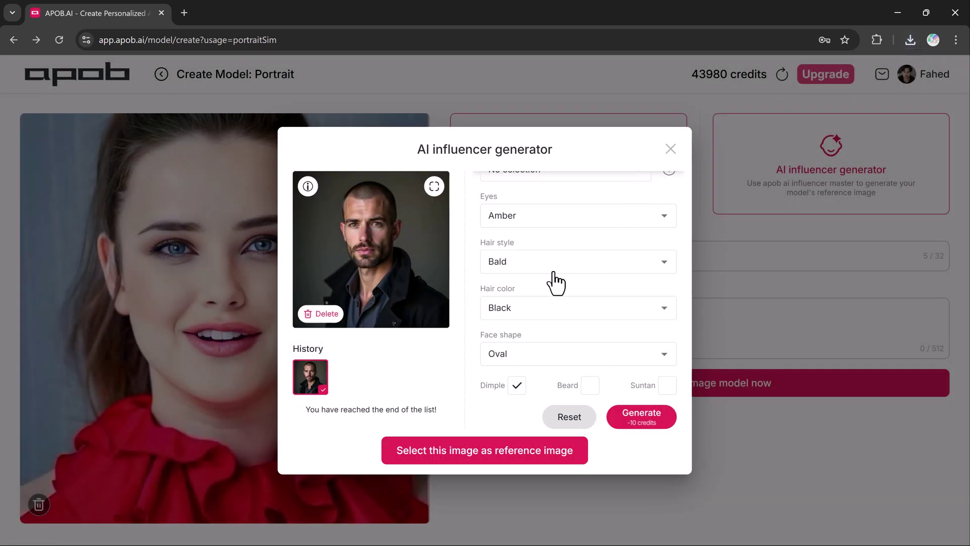
left_click(670, 148)
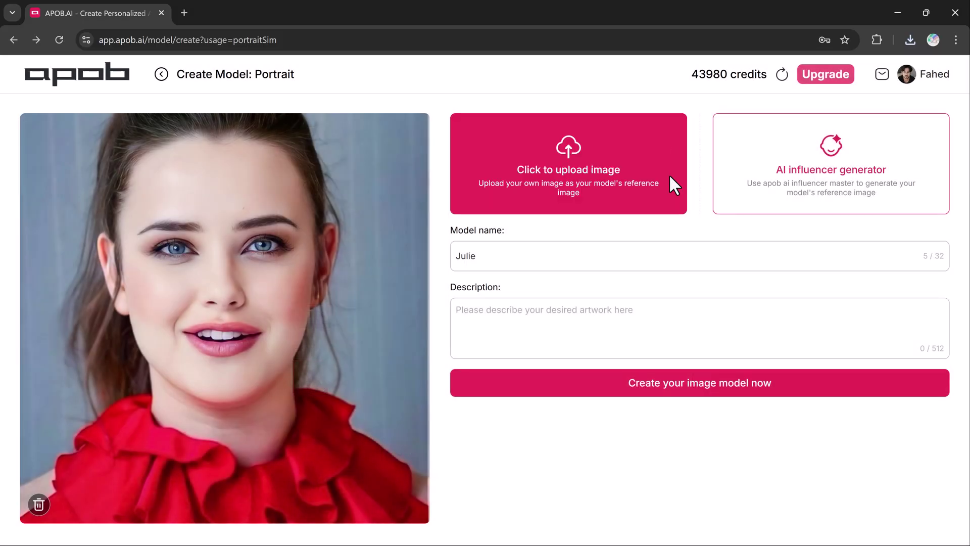
left_click(14, 39)
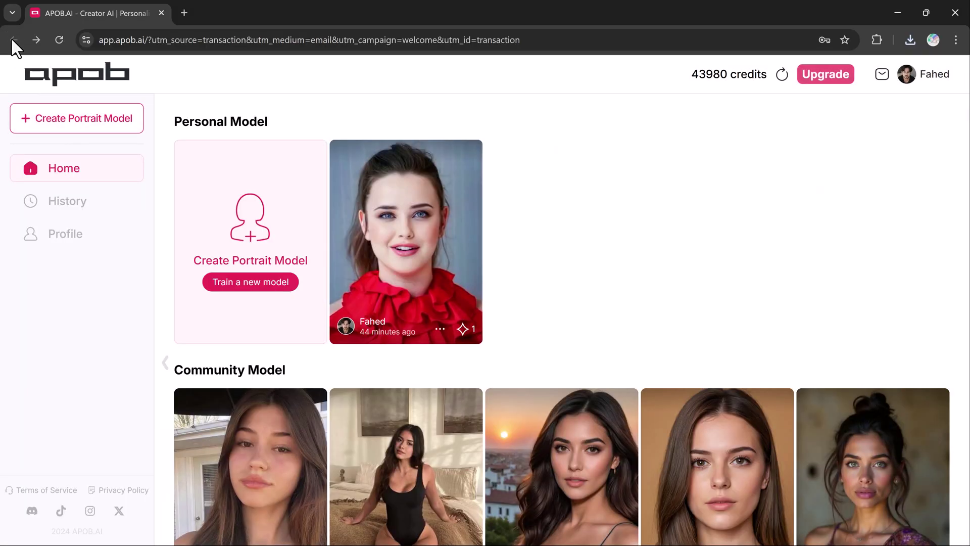
- Browse the Community Content feed, then scroll apob.ai down to the influencer testimonials section
scroll(626, 200, "down", 8)
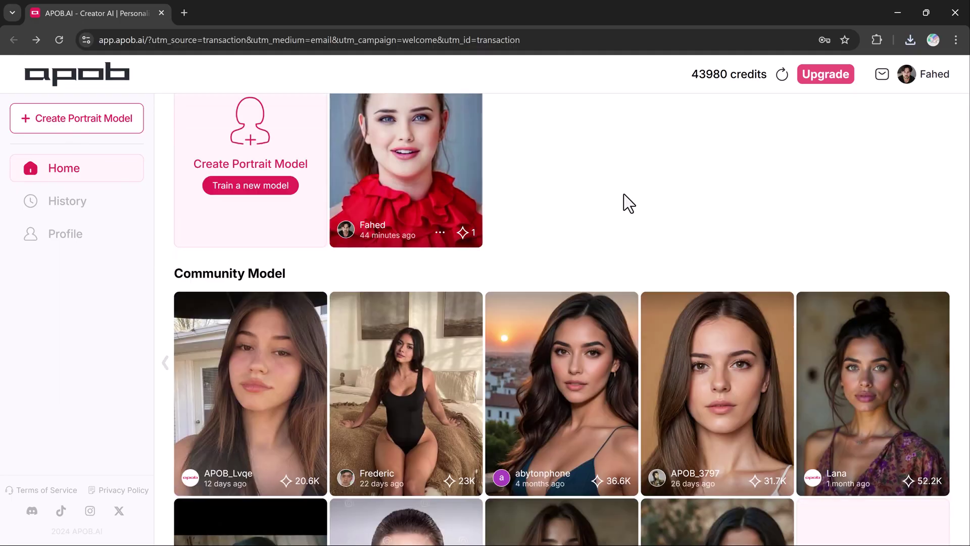
scroll(625, 192, "down", 15)
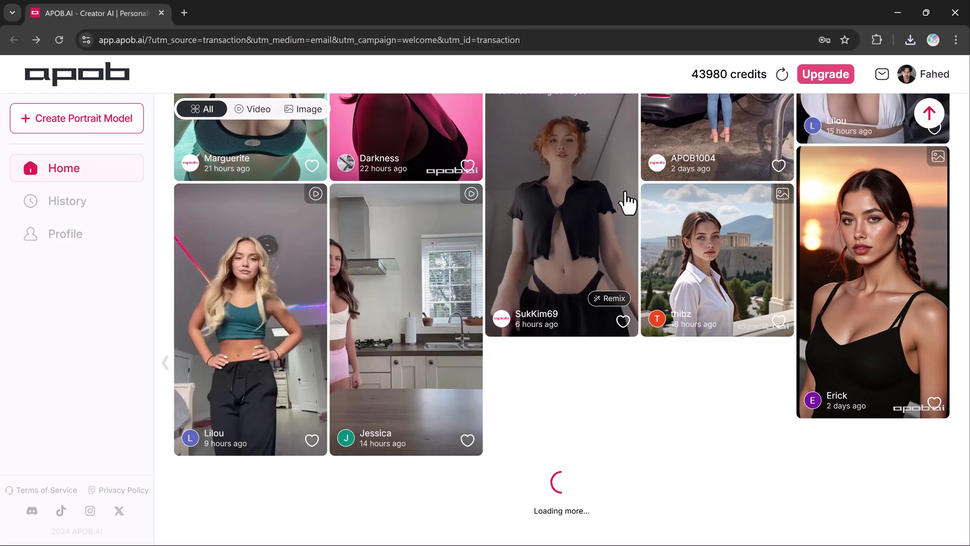
scroll(628, 202, "down", 5)
scroll(628, 202, "up", 20)
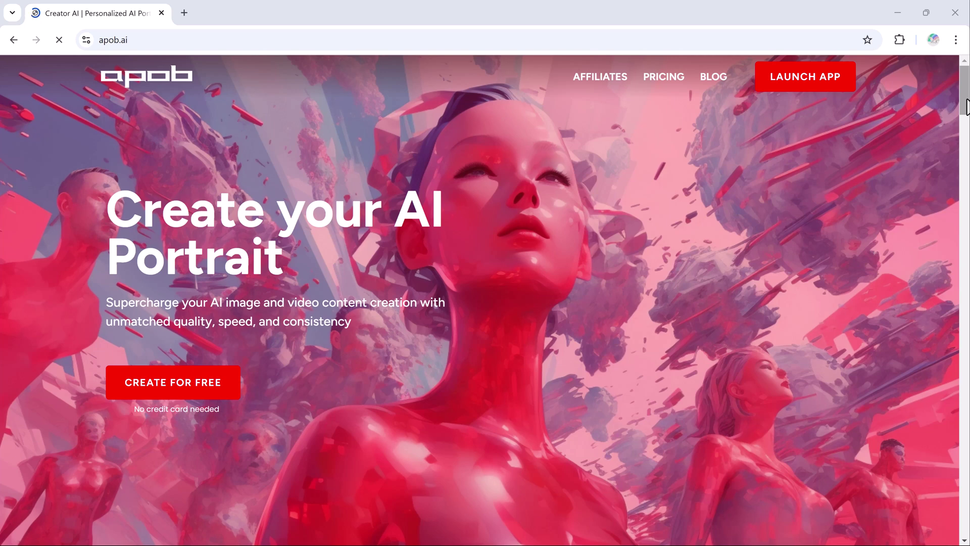
left_click_drag(966, 106, 966, 151)
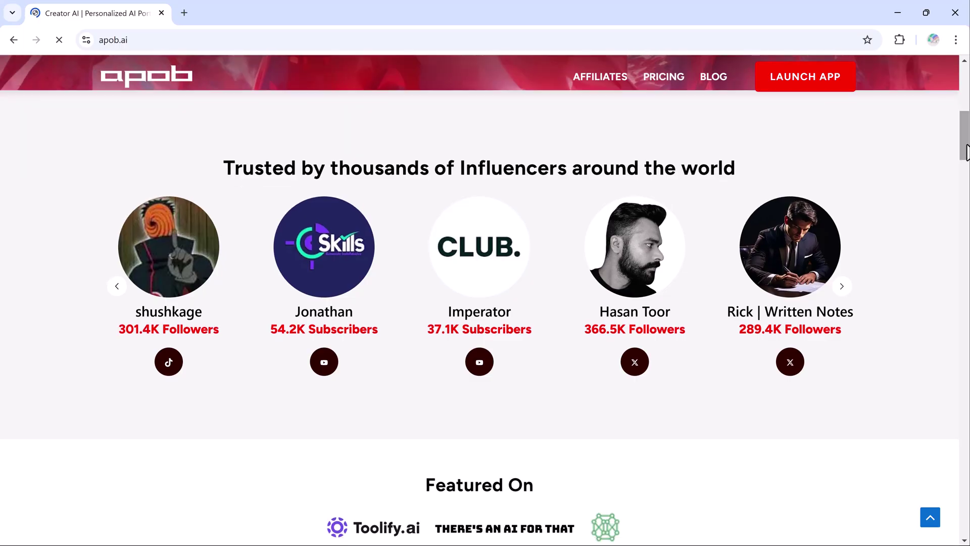